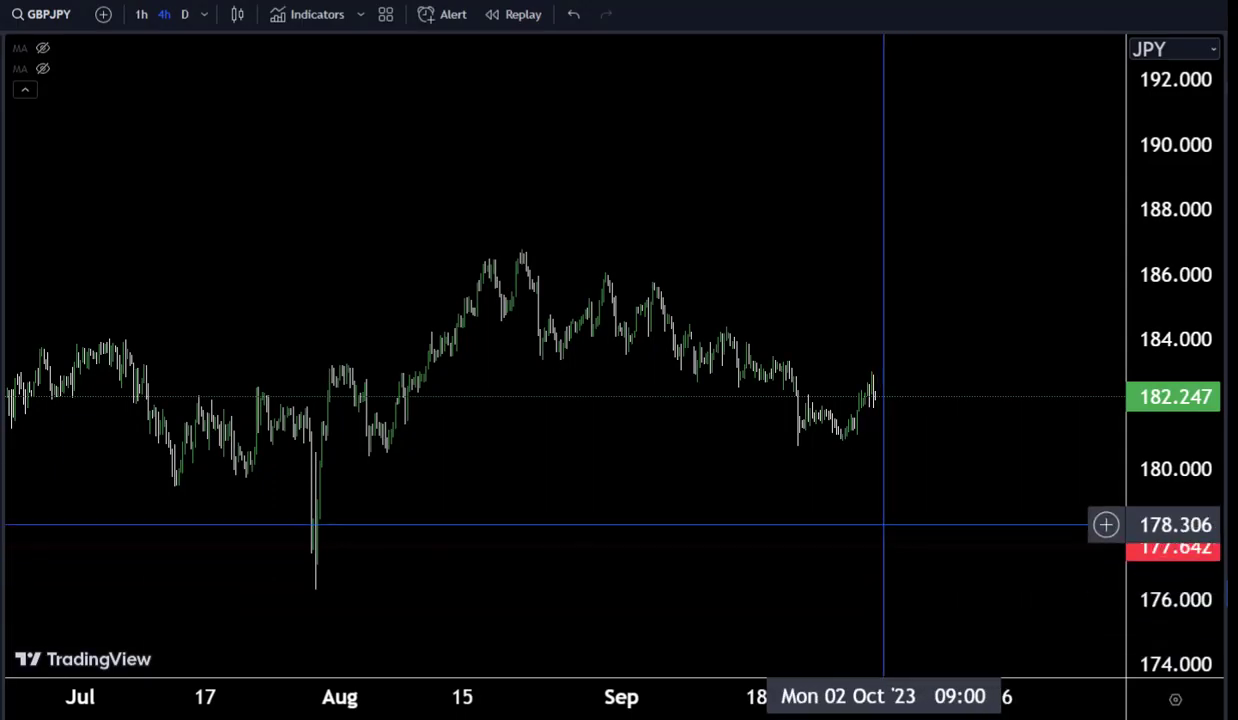
Step: Stretch the GBPJPY 4h candles taller and zoom the time axis onto the recent months
{"action": "left_click_drag", "start_coordinate": [1158, 499], "coordinate": [1138, 268]}
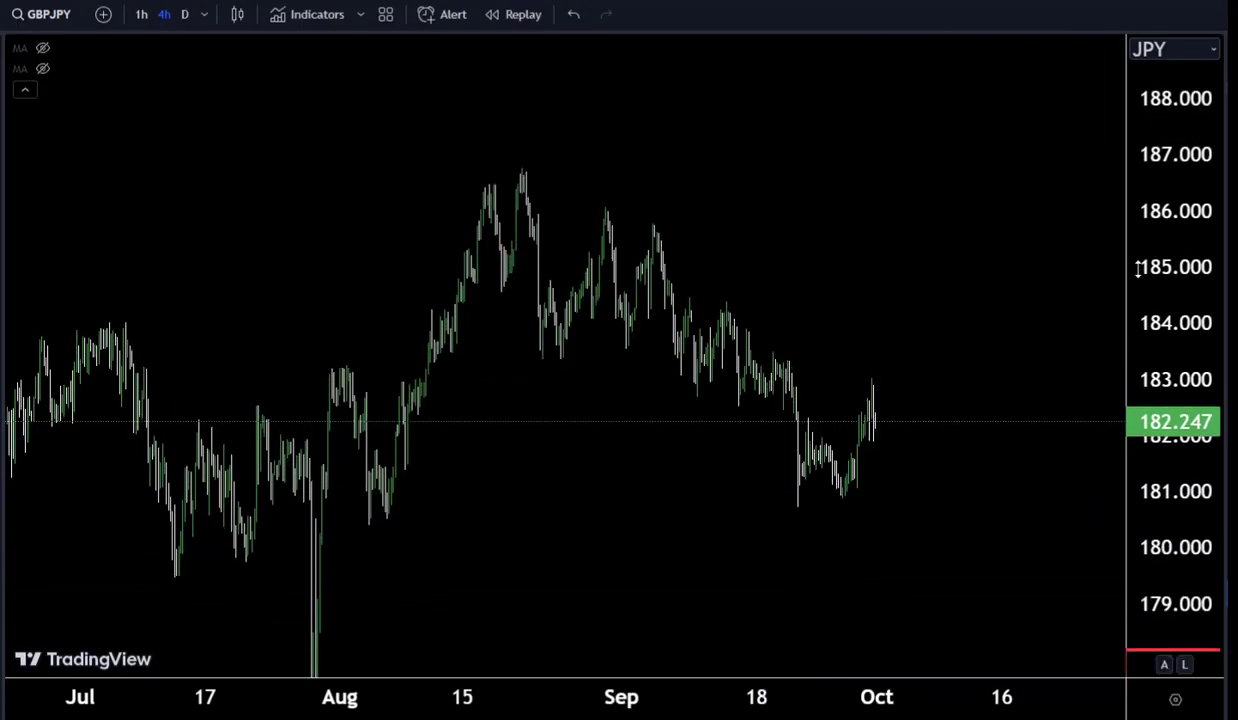
{"action": "left_click_drag", "start_coordinate": [1143, 440], "coordinate": [1116, 282]}
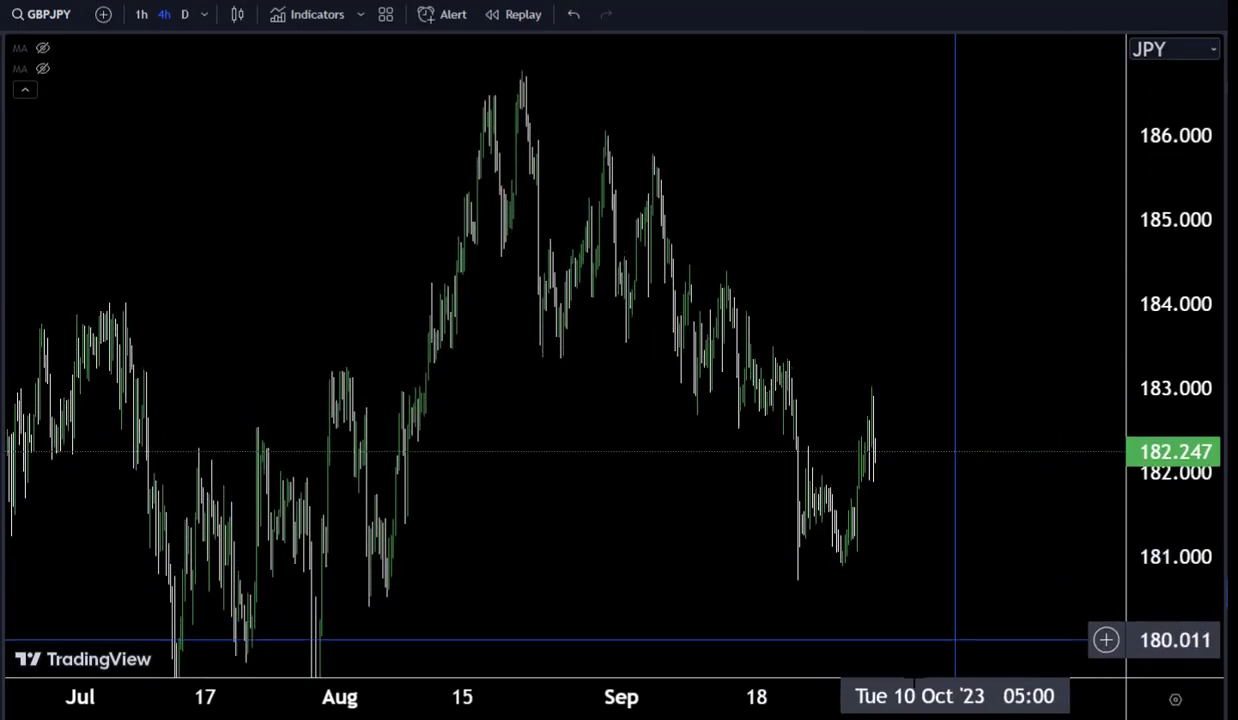
{"action": "left_click_drag", "start_coordinate": [895, 697], "coordinate": [660, 697]}
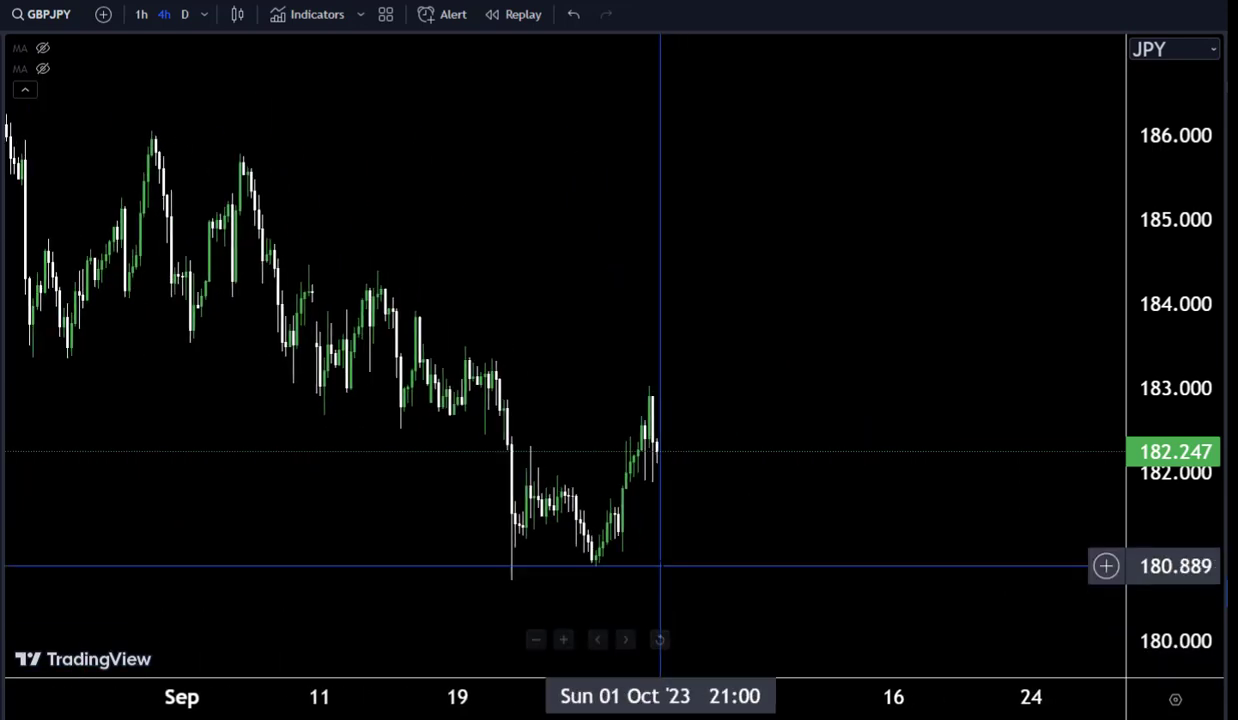
{"action": "mouse_move", "coordinate": [658, 565]}
{"action": "left_mouse_down"}
{"action": "mouse_move", "coordinate": [762, 607]}
{"action": "mouse_move", "coordinate": [868, 600]}
{"action": "left_mouse_up"}
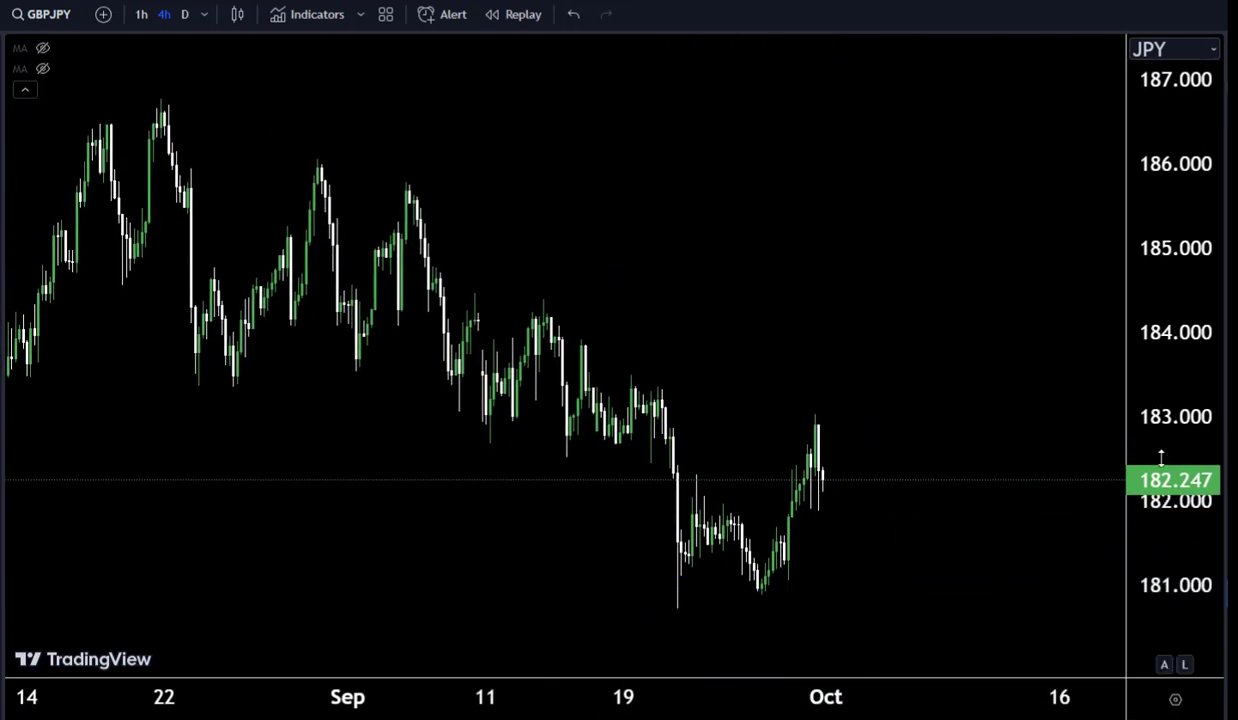
{"action": "left_click_drag", "start_coordinate": [1168, 441], "coordinate": [1166, 403]}
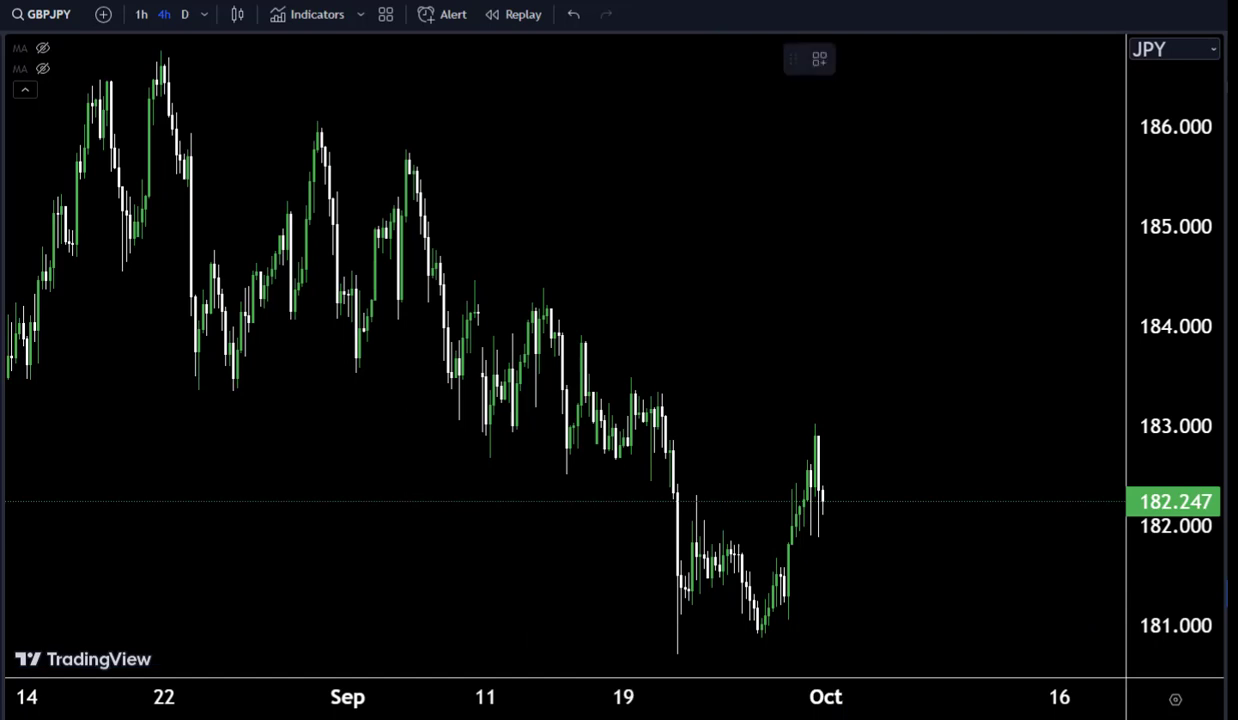
Step: Abandon a trend line, then stretch the price scale further and pan to the September highs
{"action": "left_click", "coordinate": [161, 54]}
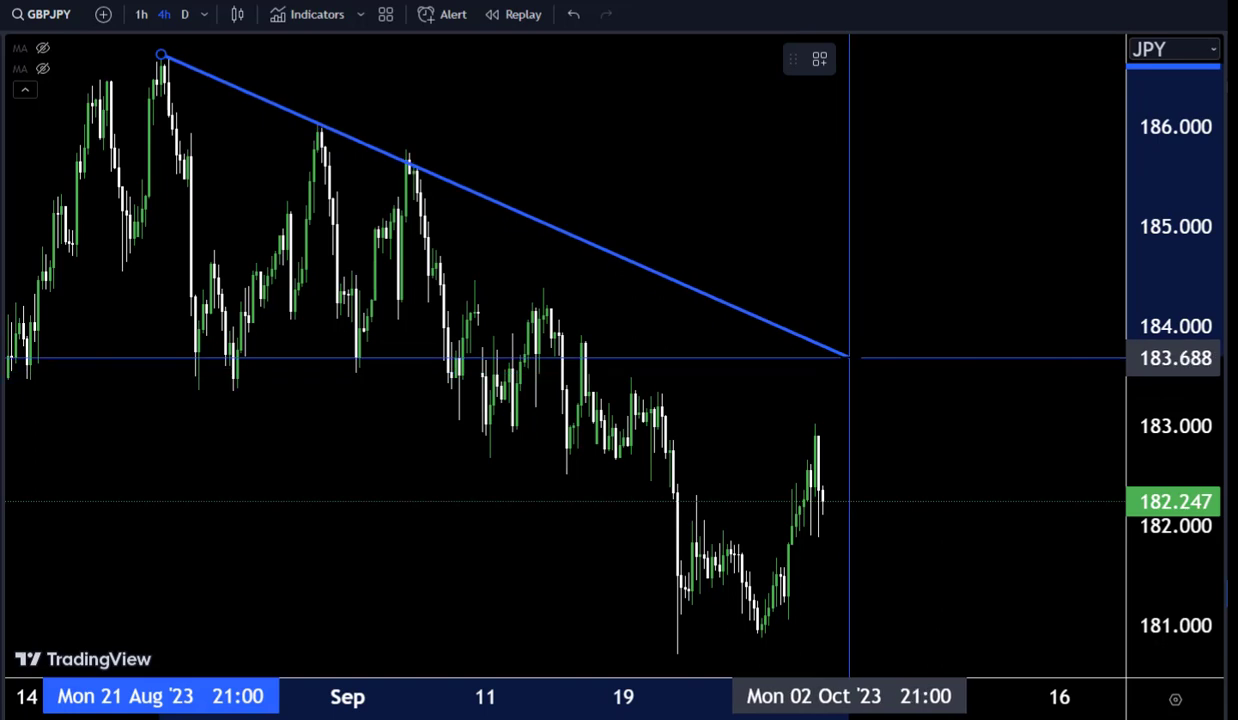
{"action": "key", "text": "Escape"}
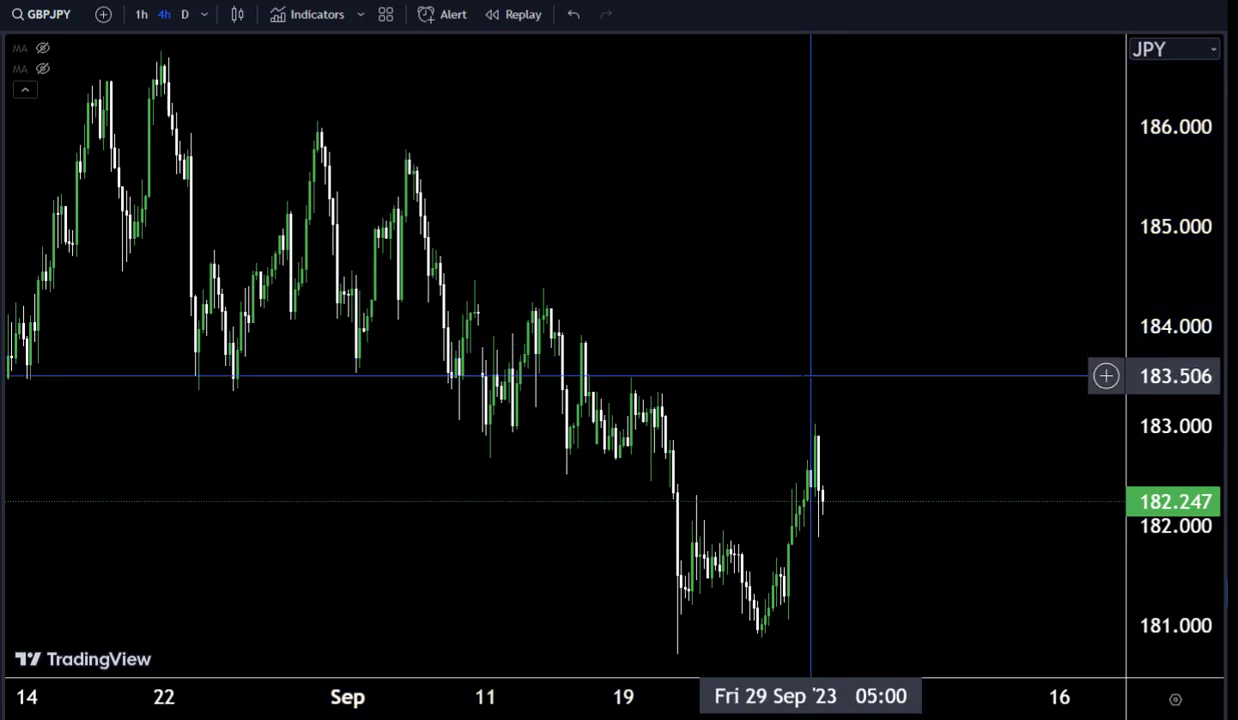
{"action": "left_click_drag", "start_coordinate": [1185, 373], "coordinate": [1155, 262]}
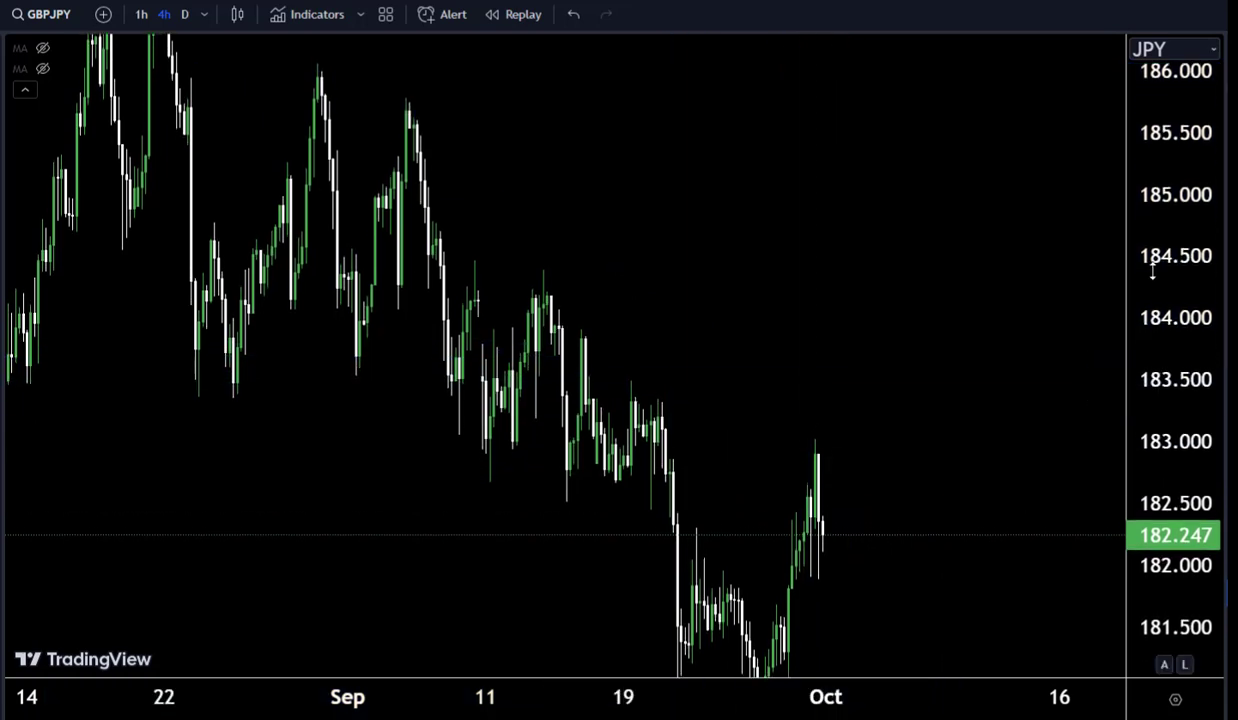
{"action": "mouse_move", "coordinate": [904, 364]}
{"action": "left_mouse_down"}
{"action": "mouse_move", "coordinate": [844, 320]}
{"action": "mouse_move", "coordinate": [763, 337]}
{"action": "left_mouse_up"}
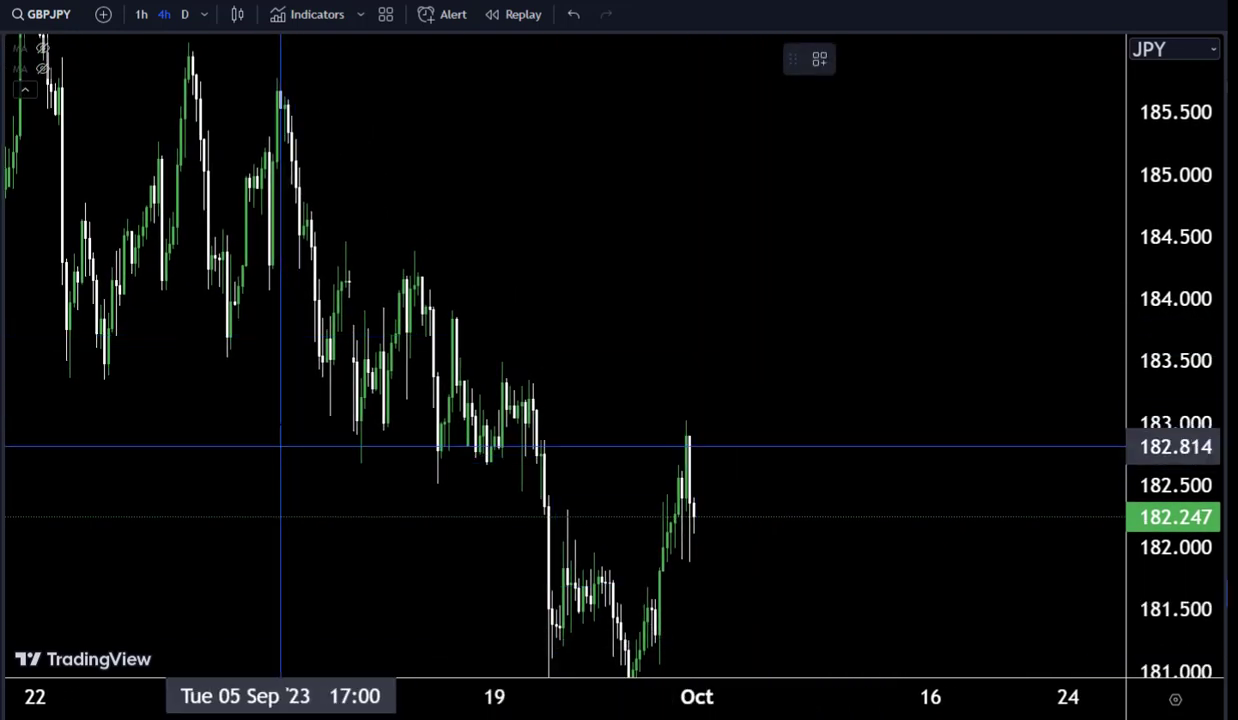
Step: Draw a descending trendline from the September high to below the October candles, extending its start upward
{"action": "left_click", "coordinate": [280, 92]}
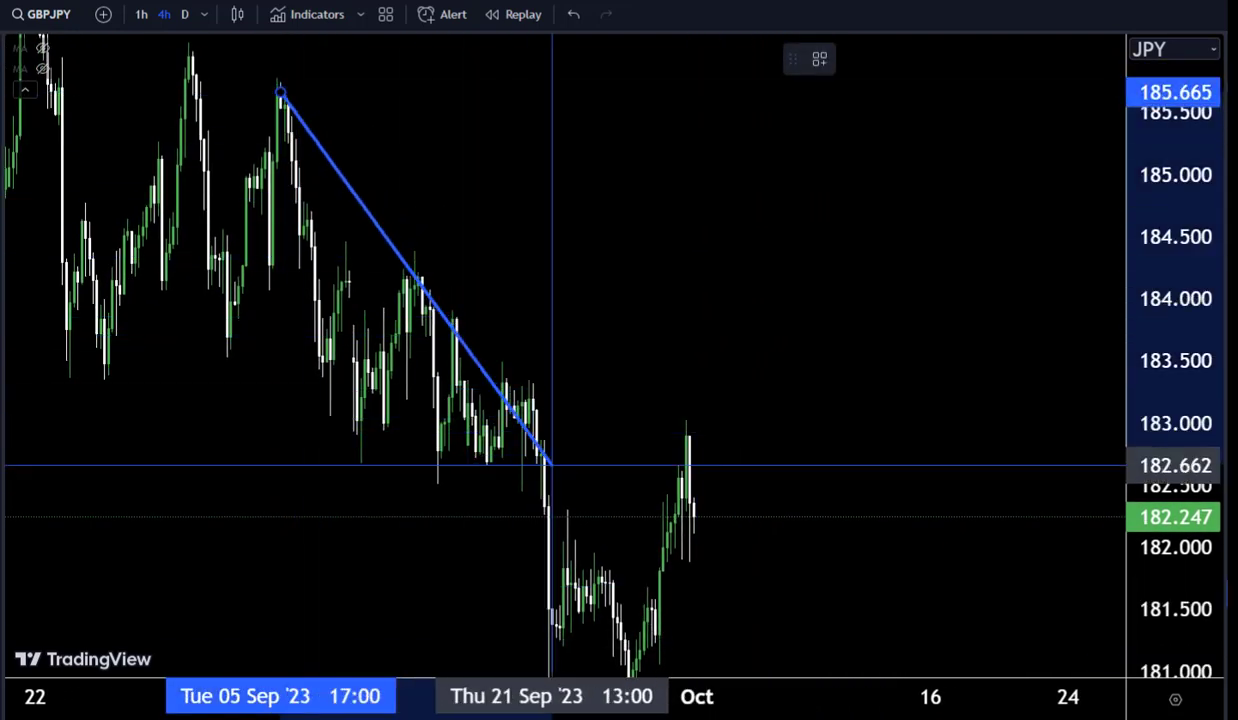
{"action": "left_click", "coordinate": [772, 655]}
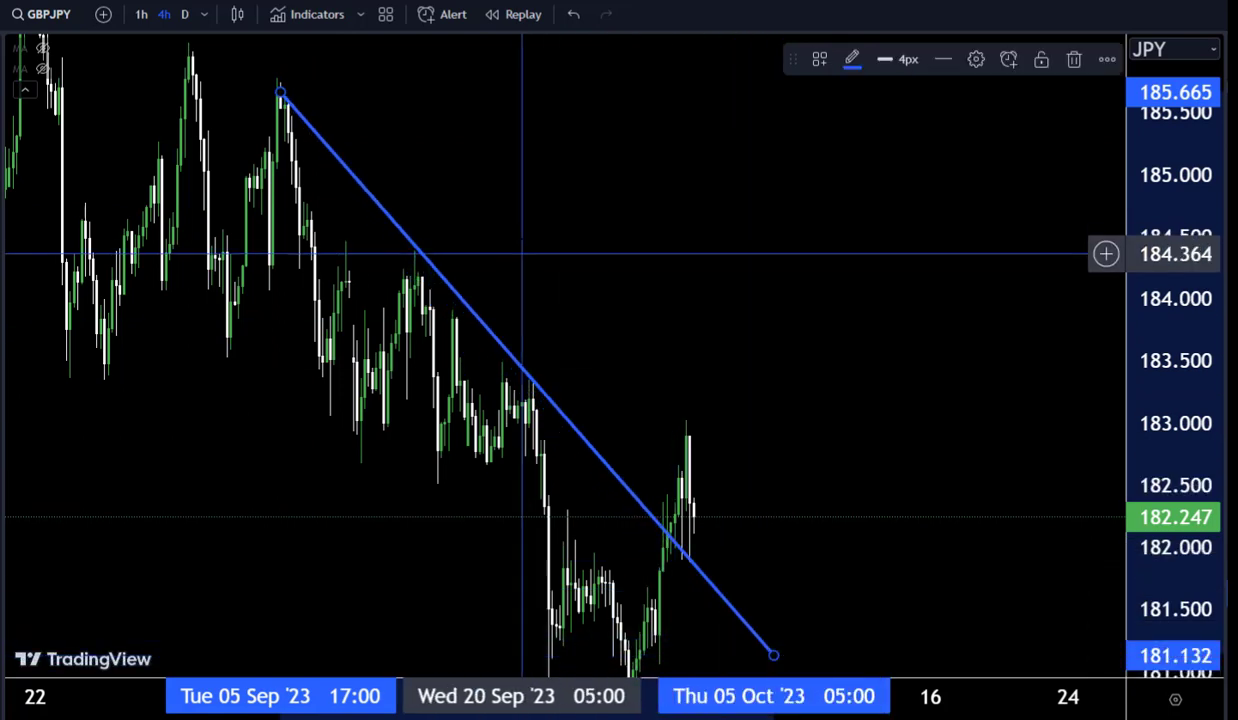
{"action": "left_click", "coordinate": [520, 245]}
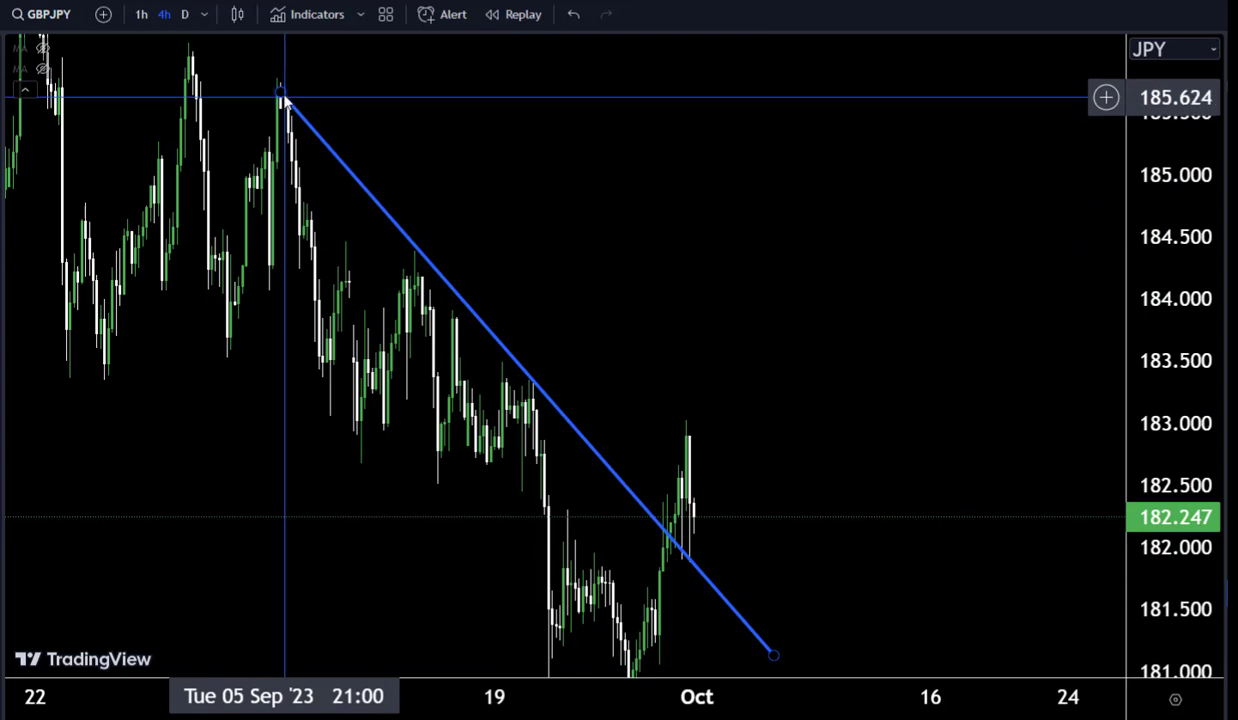
{"action": "mouse_move", "coordinate": [281, 95]}
{"action": "left_mouse_down"}
{"action": "mouse_move", "coordinate": [250, 30]}
{"action": "mouse_move", "coordinate": [262, 13]}
{"action": "mouse_move", "coordinate": [250, 54]}
{"action": "left_mouse_up"}
{"action": "left_click", "coordinate": [763, 335]}
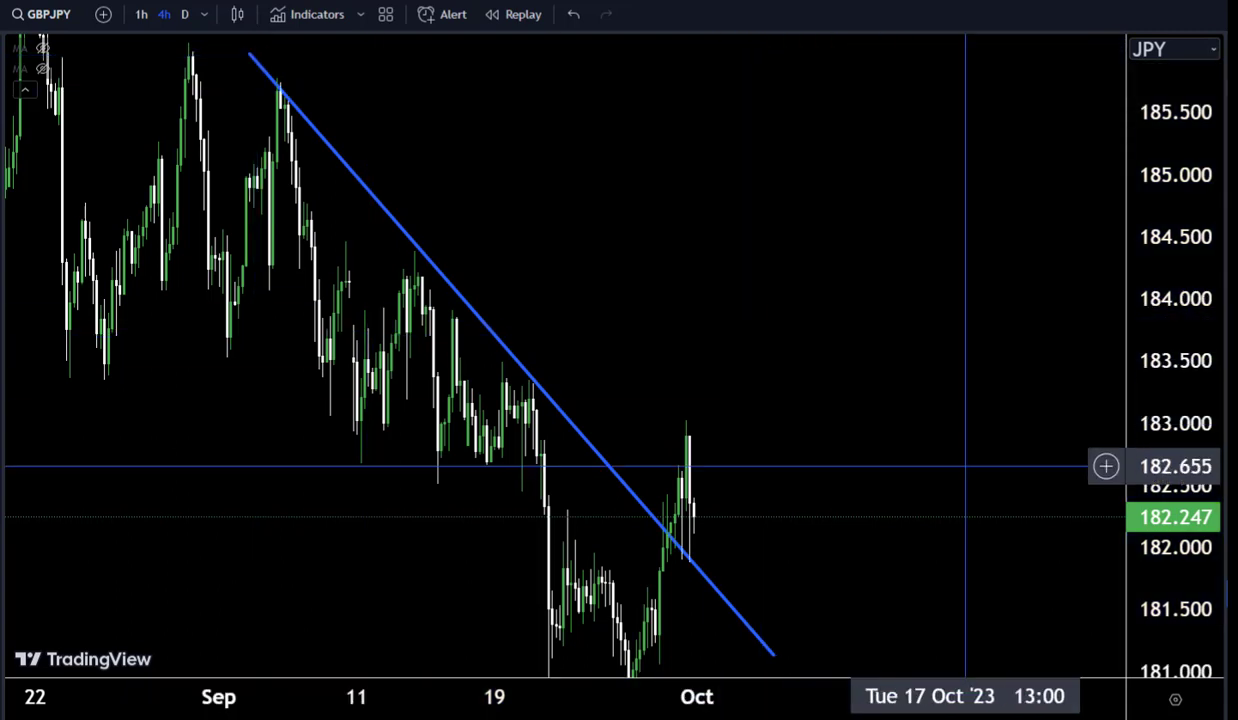
Step: Rescale and zoom the chart onto the recent weeks from the downtrend's start
{"action": "left_click_drag", "start_coordinate": [1191, 336], "coordinate": [1189, 373]}
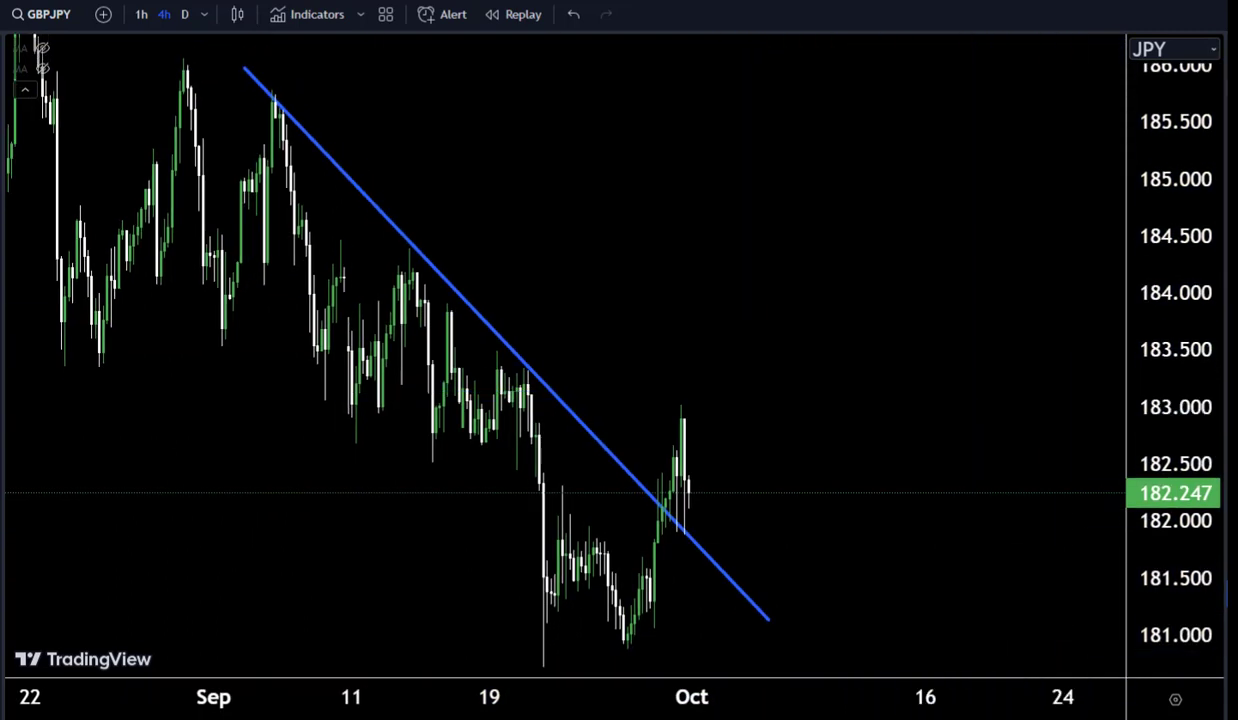
{"action": "left_click_drag", "start_coordinate": [860, 711], "coordinate": [940, 711]}
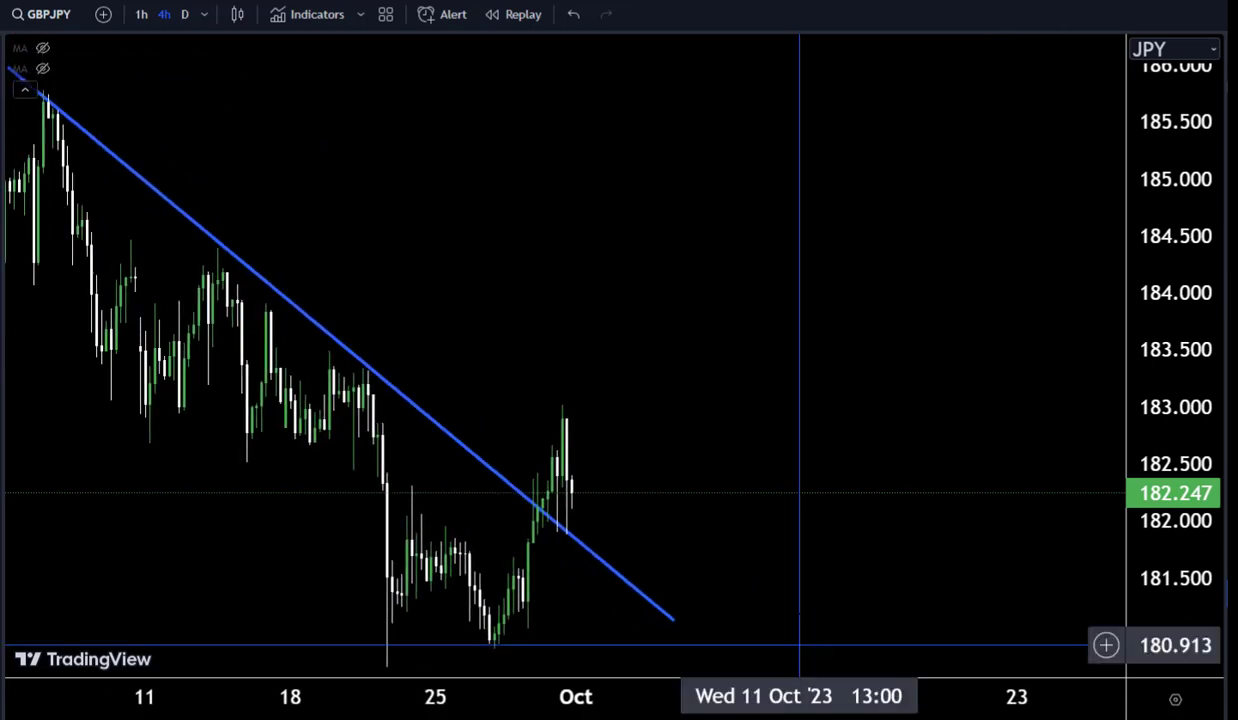
{"action": "left_click_drag", "start_coordinate": [851, 593], "coordinate": [903, 618]}
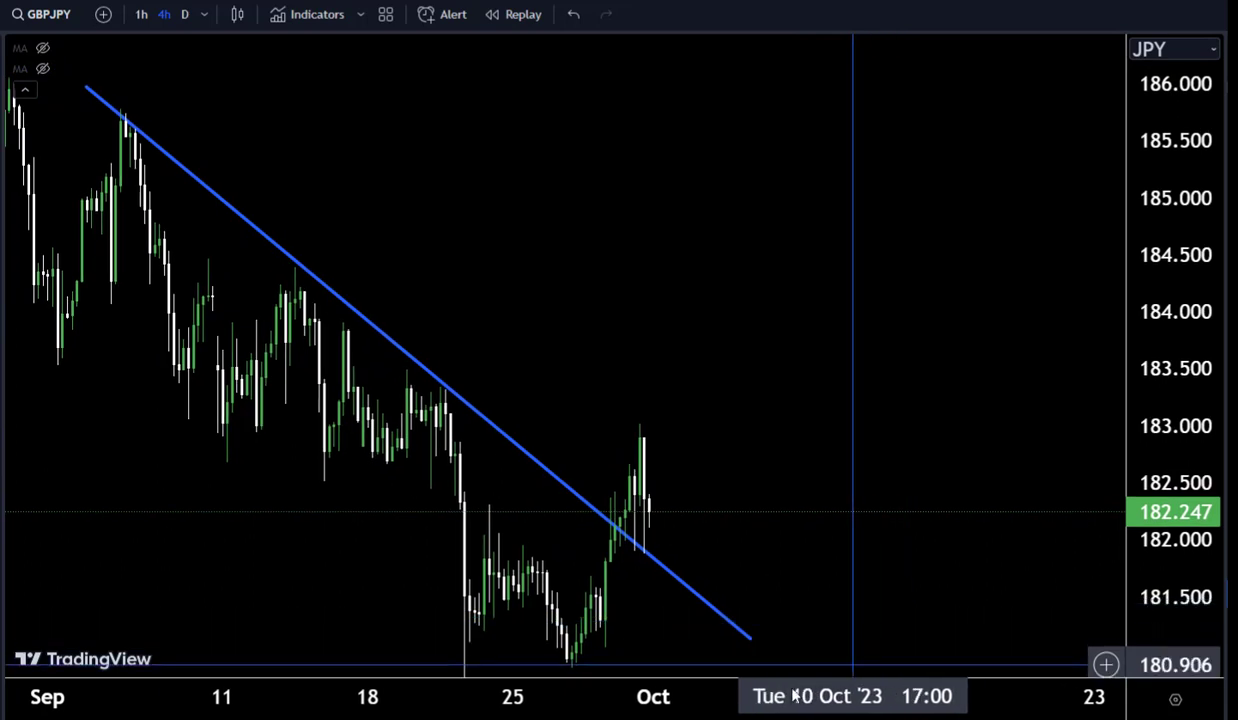
{"action": "mouse_move", "coordinate": [768, 698]}
{"action": "left_mouse_down"}
{"action": "mouse_move", "coordinate": [755, 714]}
{"action": "mouse_move", "coordinate": [772, 713]}
{"action": "left_mouse_up"}
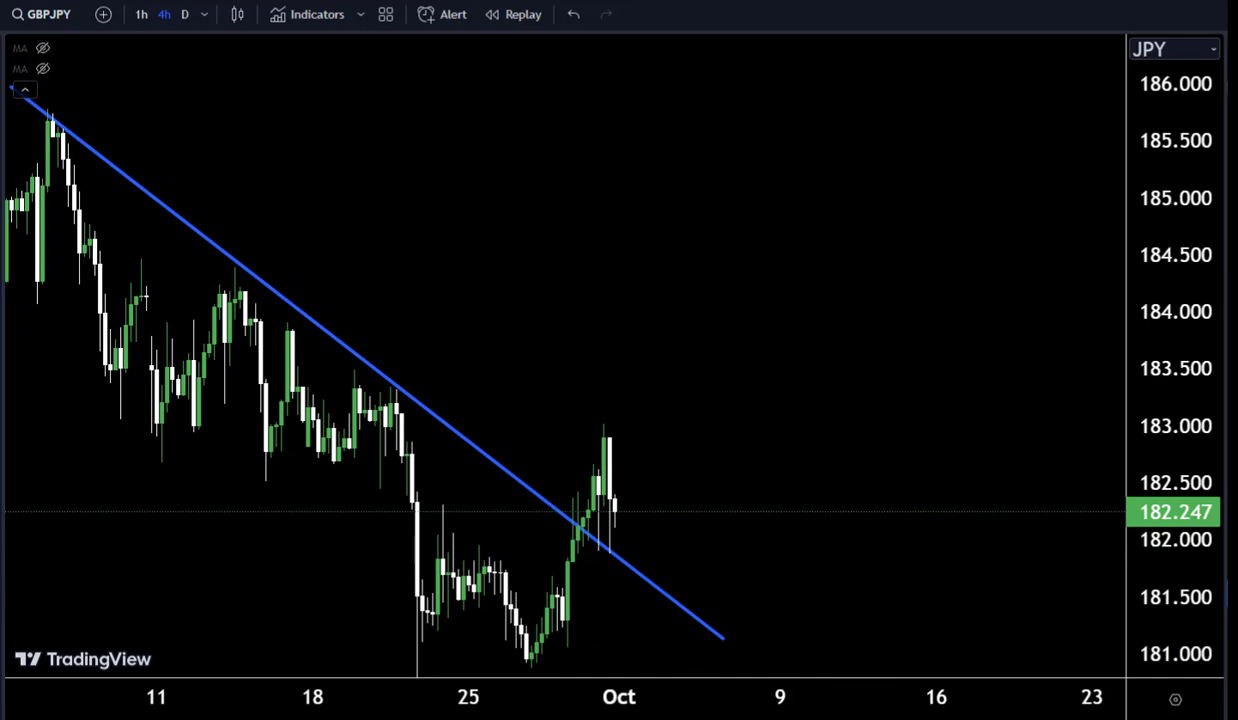
Step: Draw a red zone from 21 September to the right edge, spanning about 181.7 to 182.1
{"action": "left_click", "coordinate": [425, 563]}
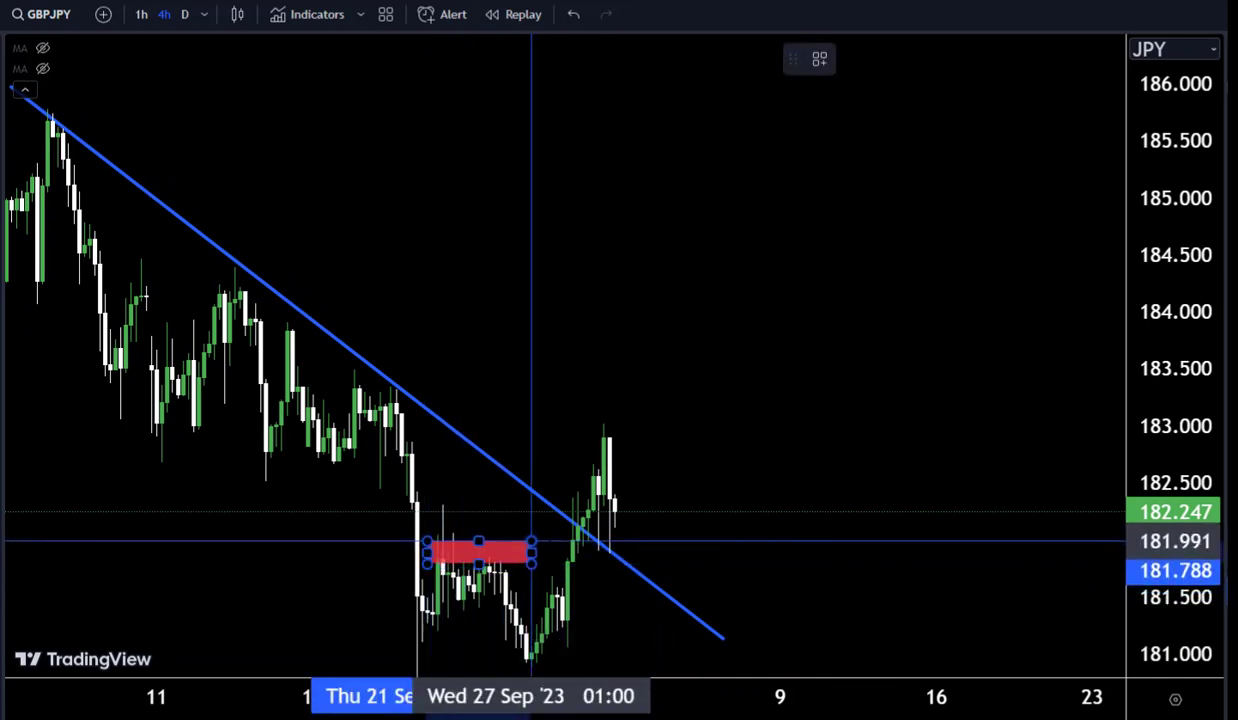
{"action": "left_click", "coordinate": [553, 533]}
{"action": "left_click_drag", "start_coordinate": [596, 545], "coordinate": [1120, 548]}
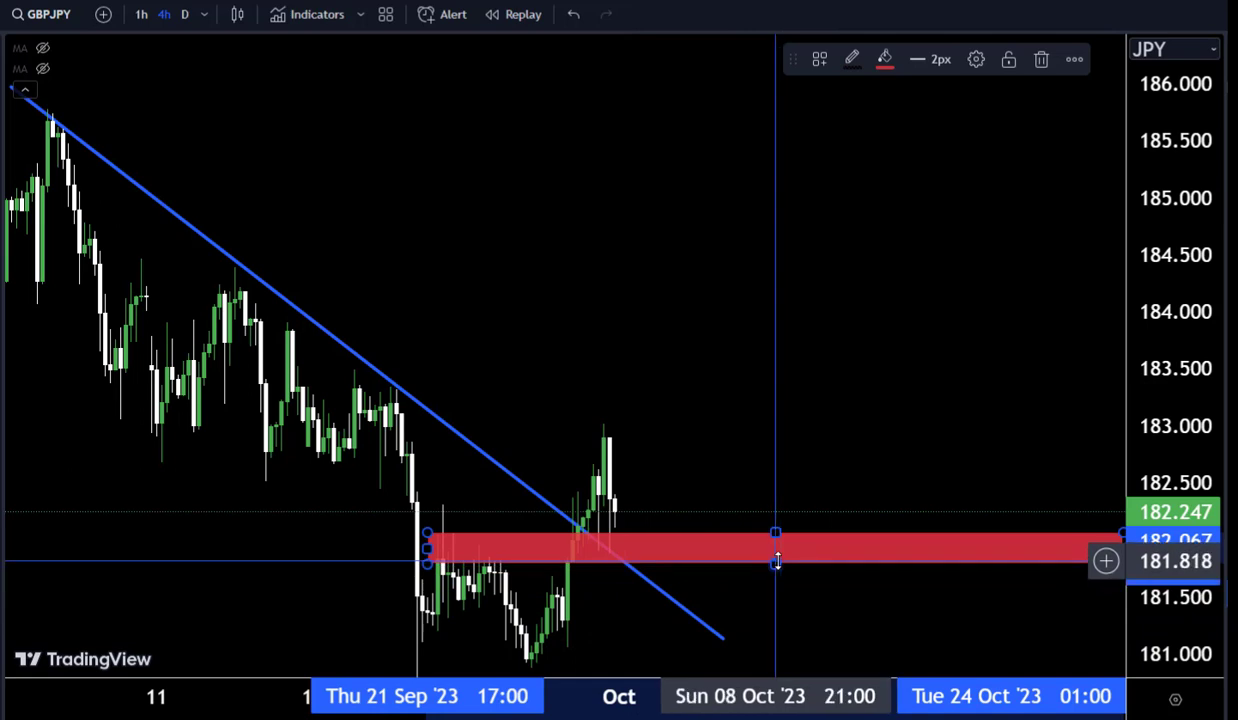
{"action": "left_click_drag", "start_coordinate": [776, 563], "coordinate": [777, 573]}
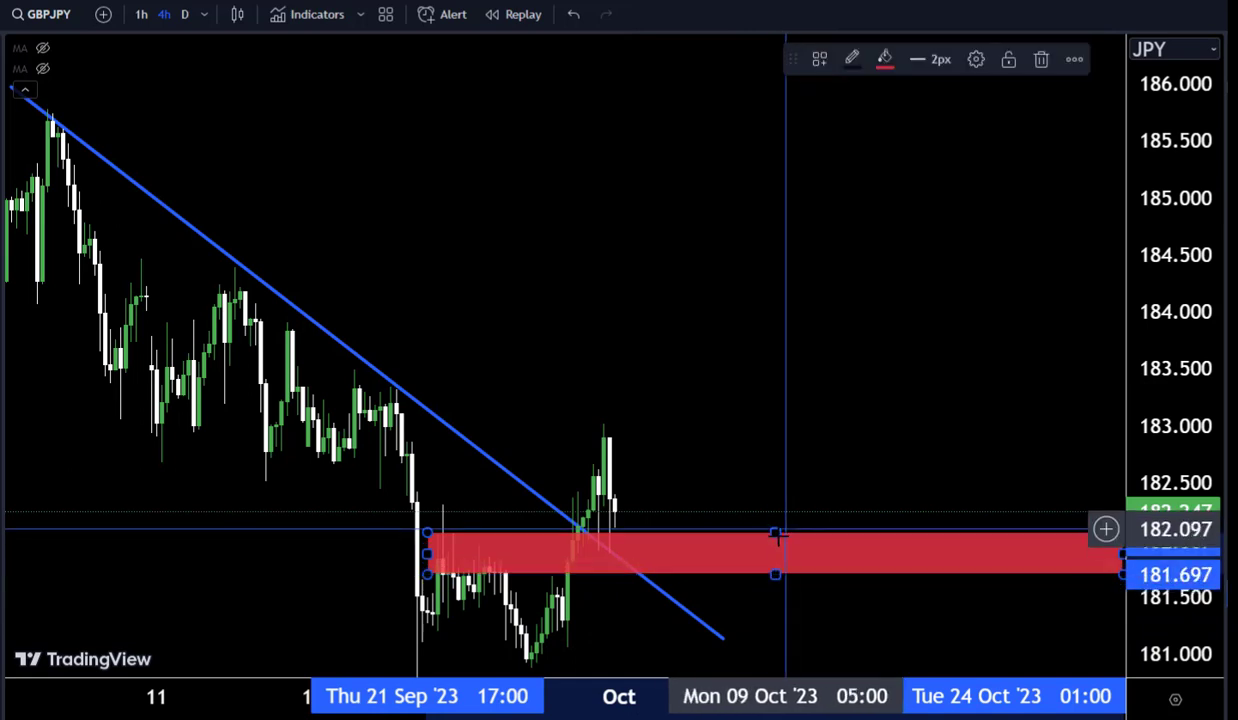
{"action": "left_click_drag", "start_coordinate": [820, 486], "coordinate": [877, 477]}
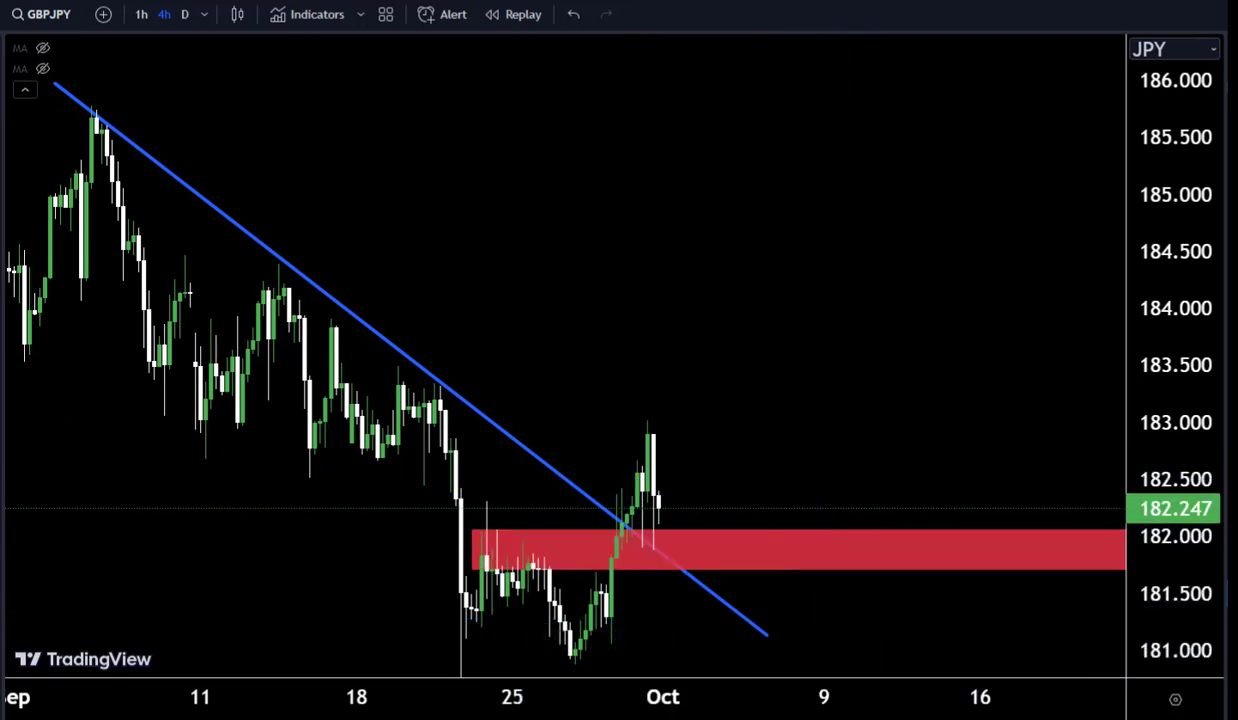
Step: Place a long position with entry 182.248 and target near 186, stretched to the chart's right edge
{"action": "left_click", "coordinate": [674, 510]}
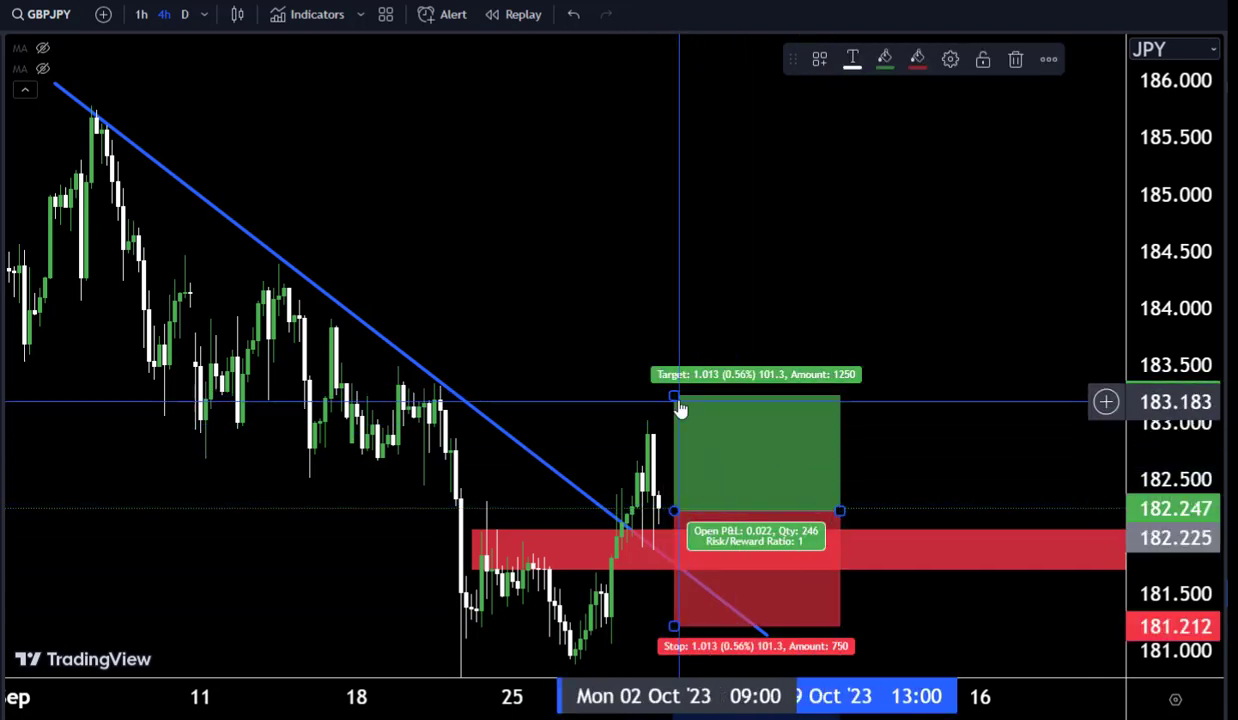
{"action": "left_click_drag", "start_coordinate": [675, 396], "coordinate": [712, 75]}
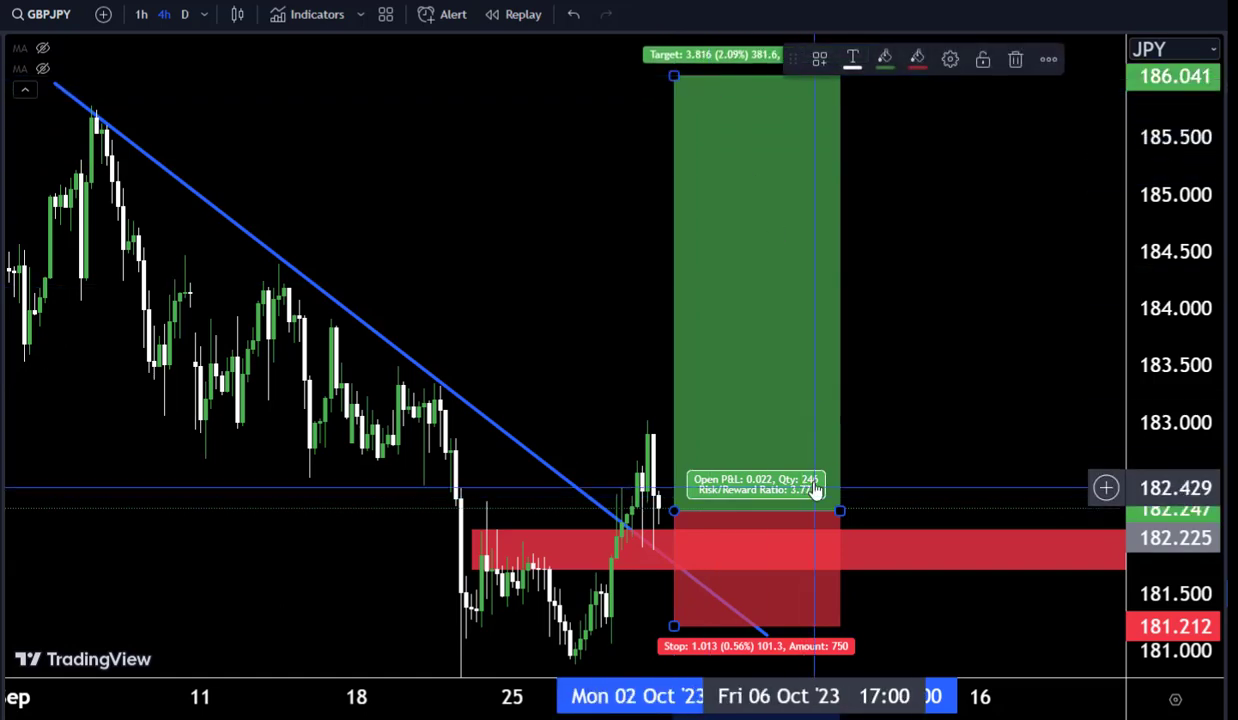
{"action": "left_click_drag", "start_coordinate": [842, 510], "coordinate": [1103, 582]}
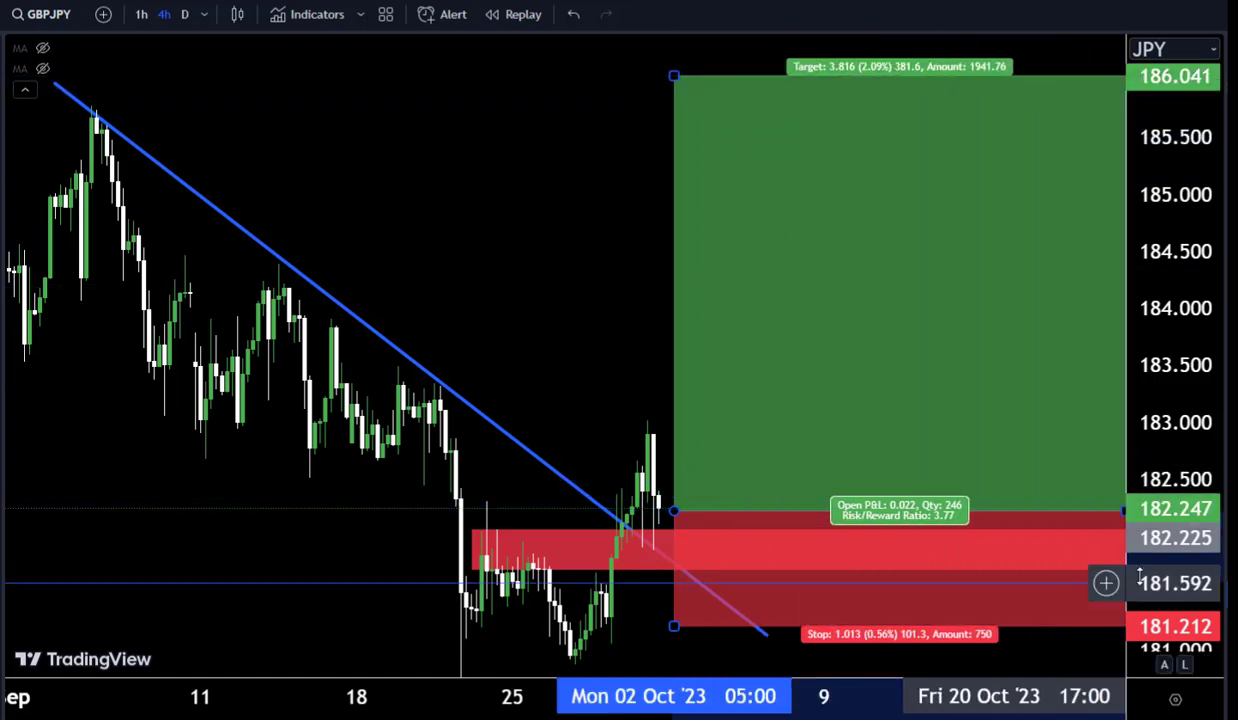
{"action": "left_click", "coordinate": [482, 274]}
{"action": "left_click_drag", "start_coordinate": [482, 274], "coordinate": [506, 287]}
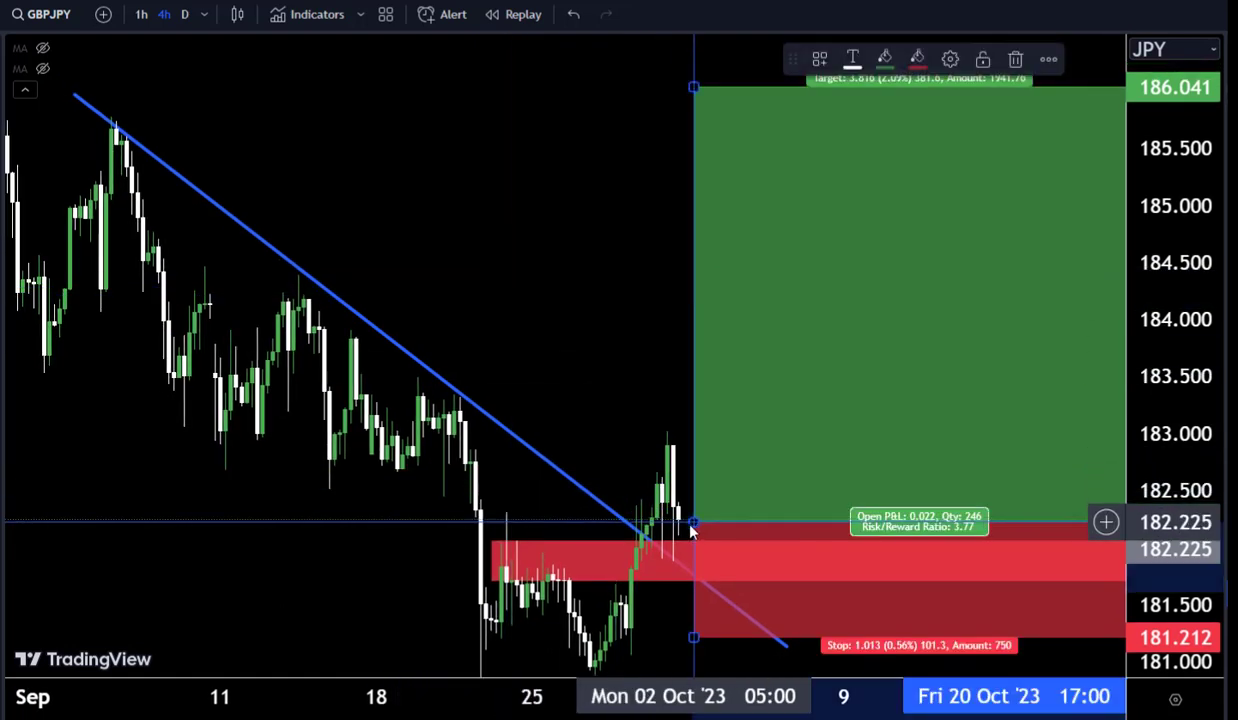
{"action": "left_click_drag", "start_coordinate": [694, 520], "coordinate": [679, 526]}
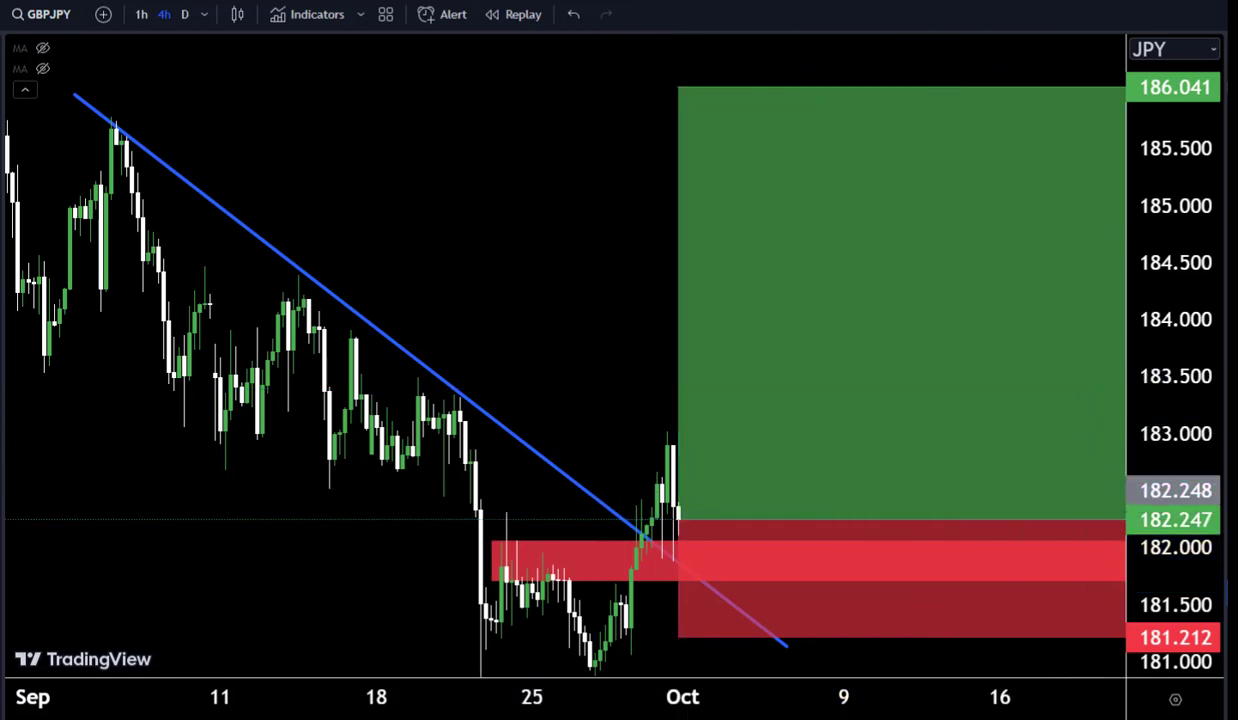
Step: Draw an arrow from the 182.248 entry up to the 186.041 target line
{"action": "left_click", "coordinate": [512, 87]}
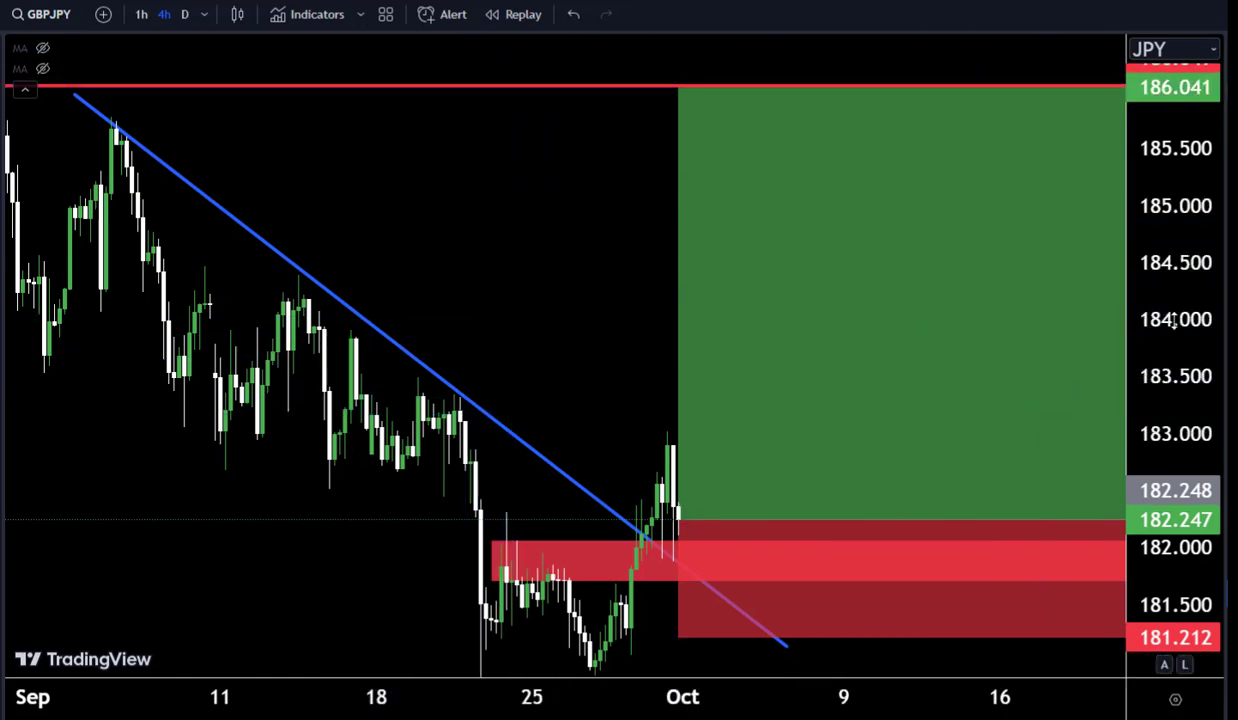
{"action": "left_click_drag", "start_coordinate": [1175, 320], "coordinate": [1175, 334]}
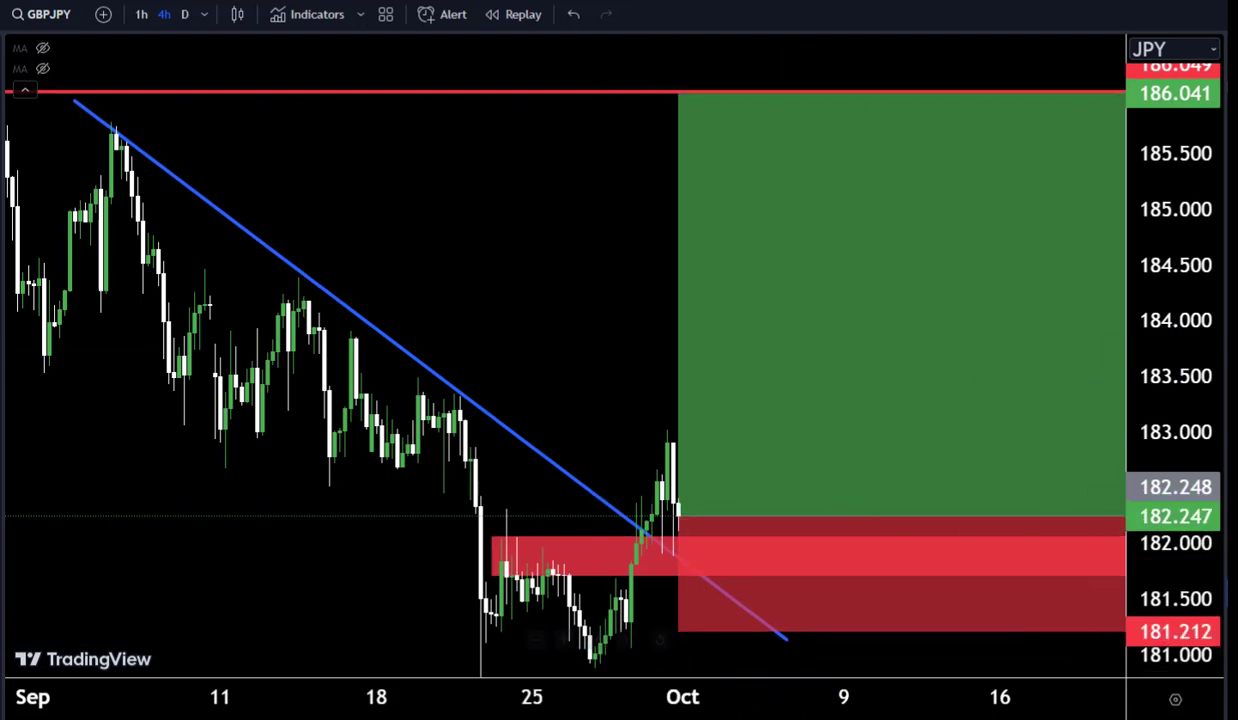
{"action": "left_click", "coordinate": [693, 516]}
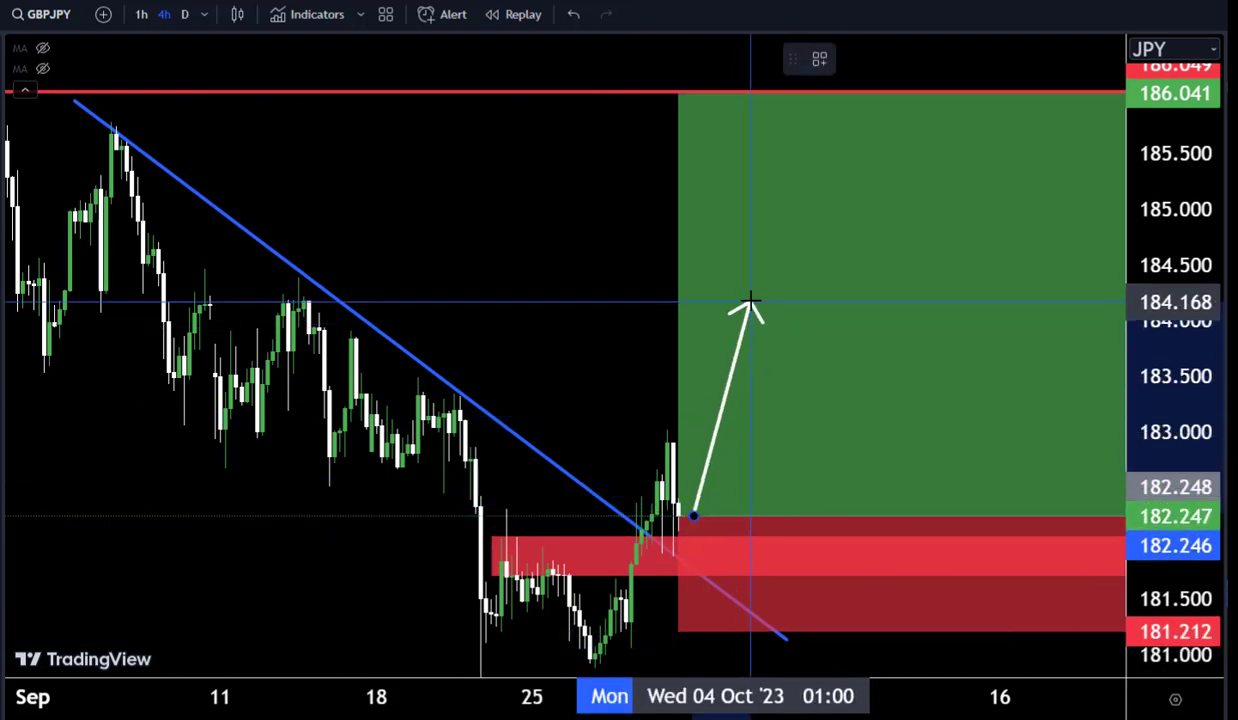
{"action": "left_click", "coordinate": [755, 96]}
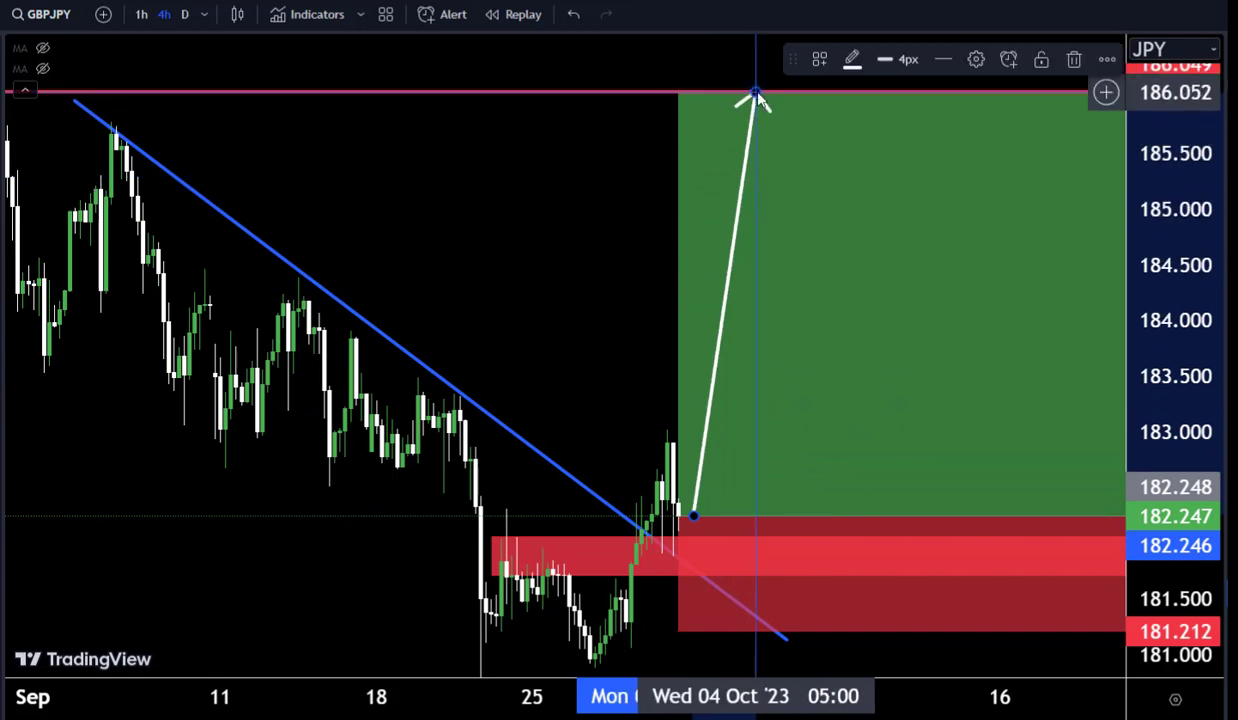
{"action": "double_click", "coordinate": [726, 138]}
{"action": "left_click", "coordinate": [565, 172]}
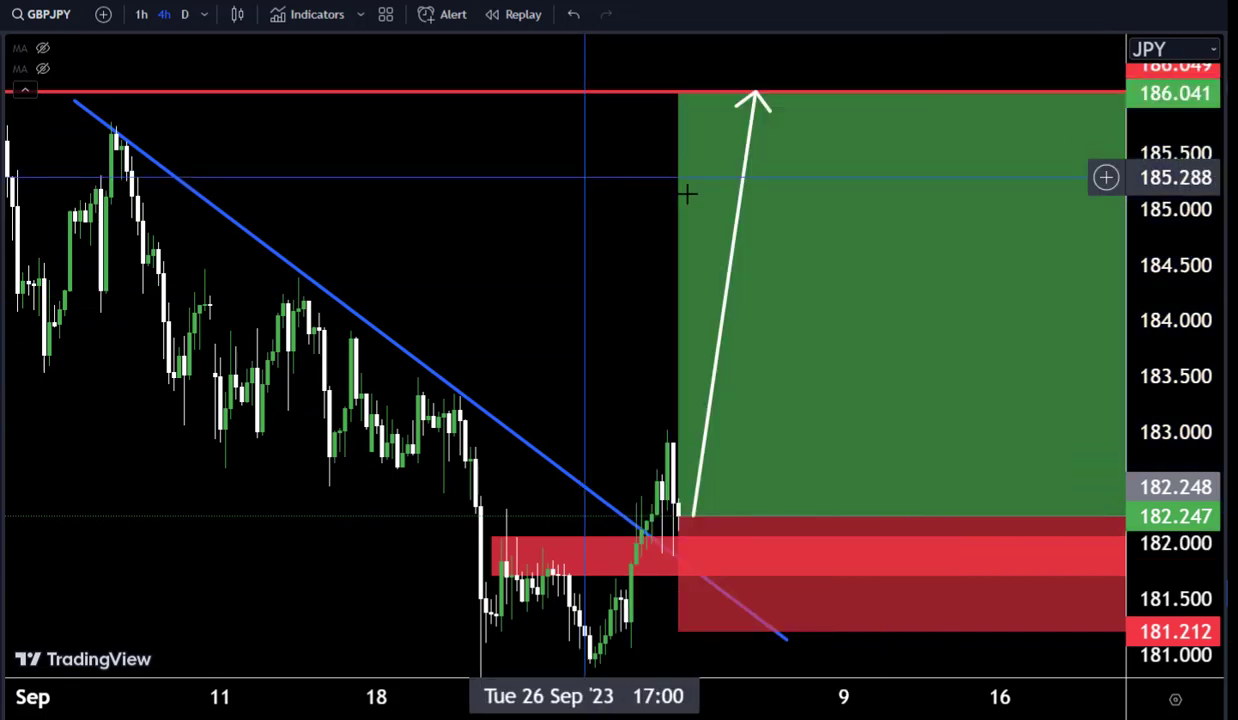
Step: Change the arrow's colour to yellow
{"action": "left_click", "coordinate": [757, 100]}
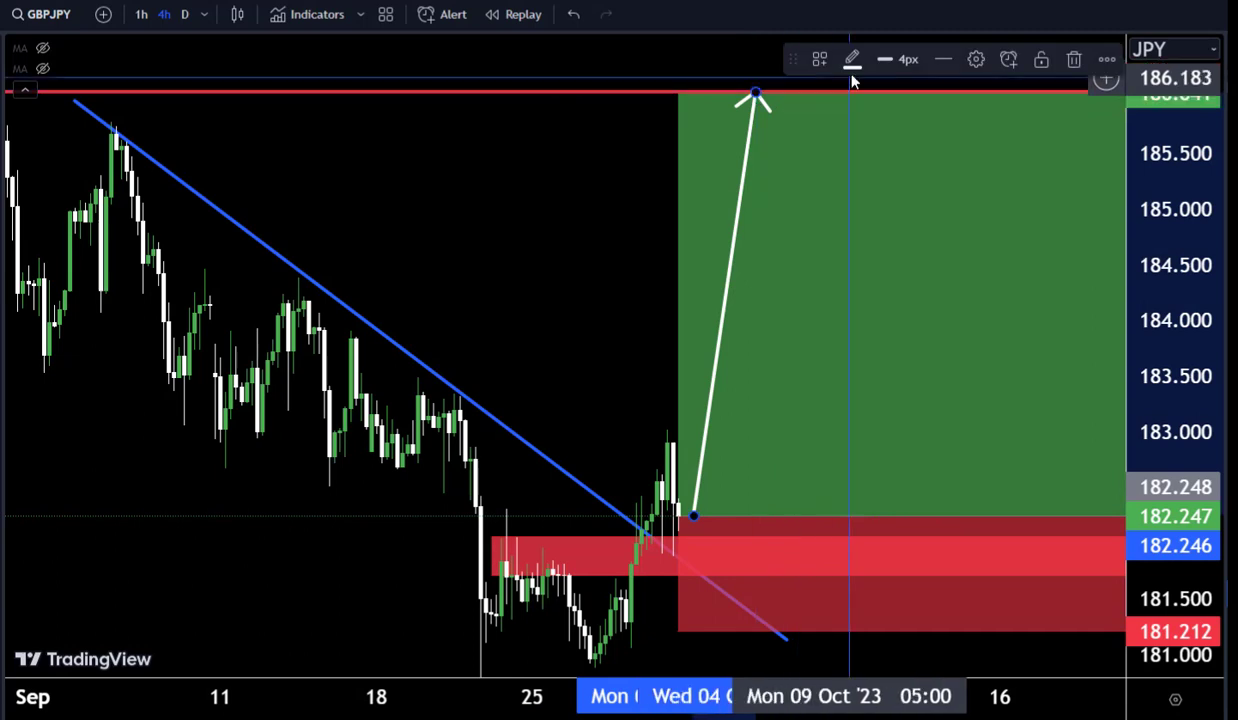
{"action": "left_click", "coordinate": [851, 60]}
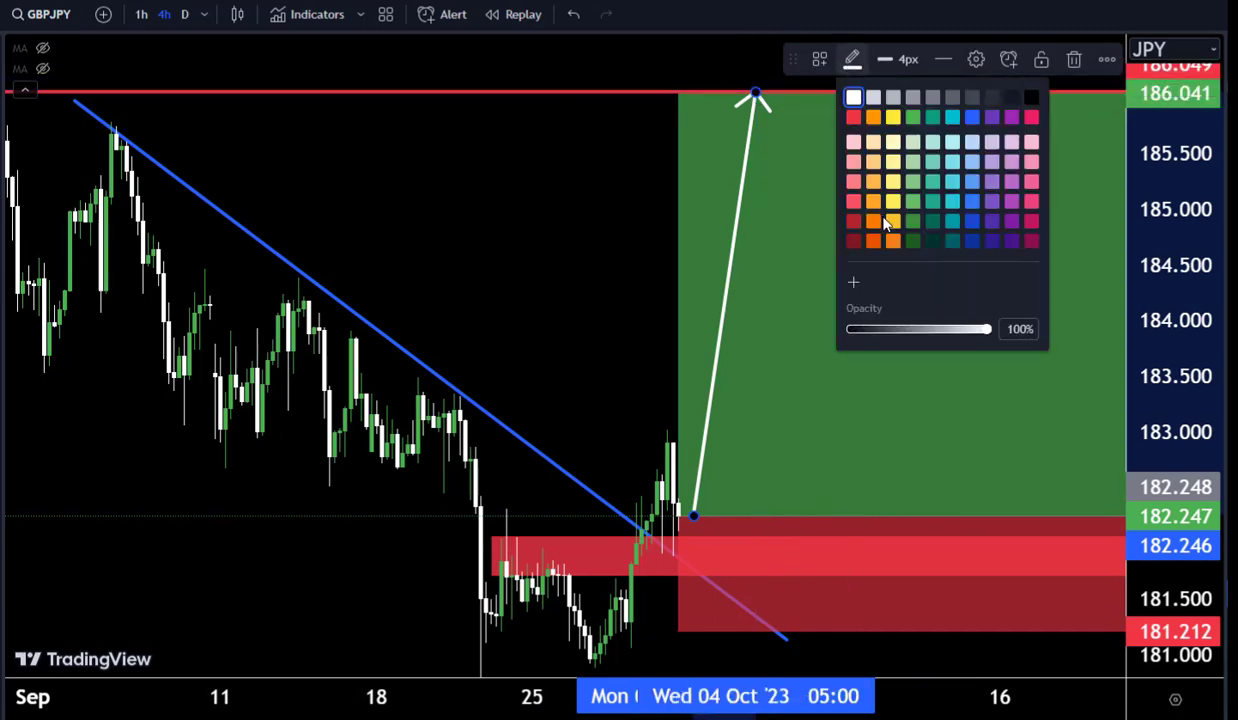
{"action": "left_click", "coordinate": [893, 118]}
{"action": "left_click", "coordinate": [600, 250]}
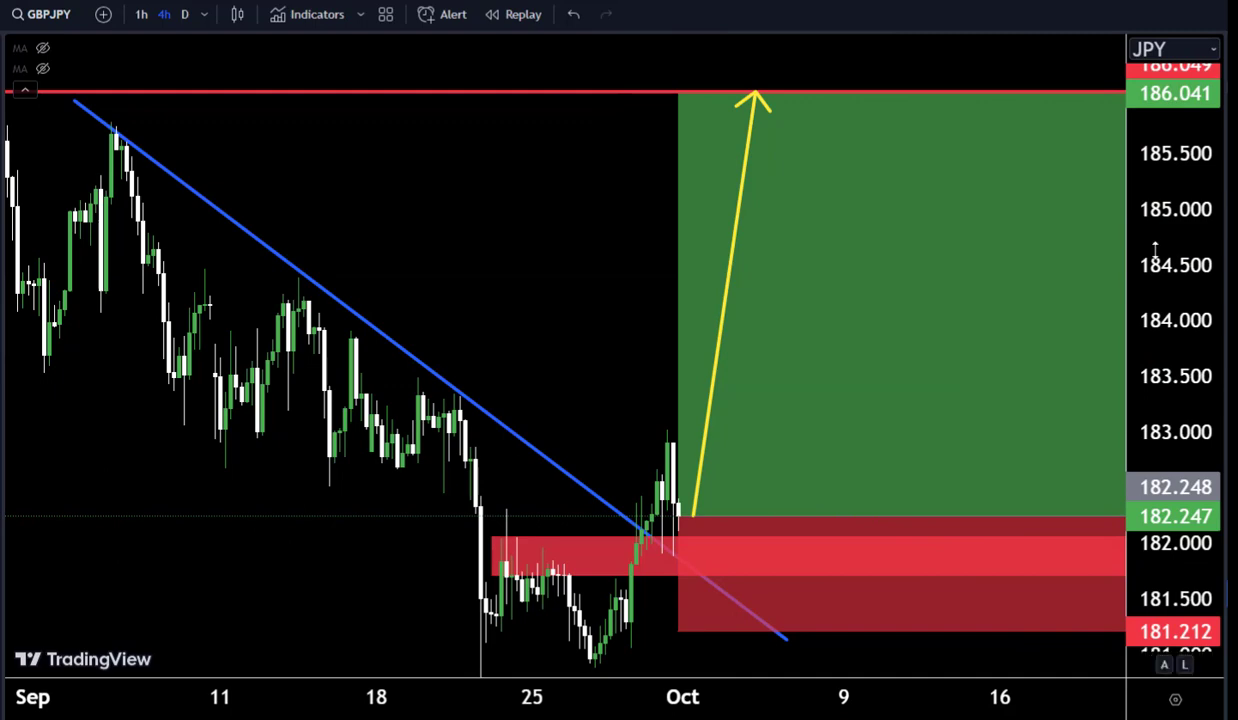
{"action": "left_click_drag", "start_coordinate": [1155, 250], "coordinate": [1155, 238]}
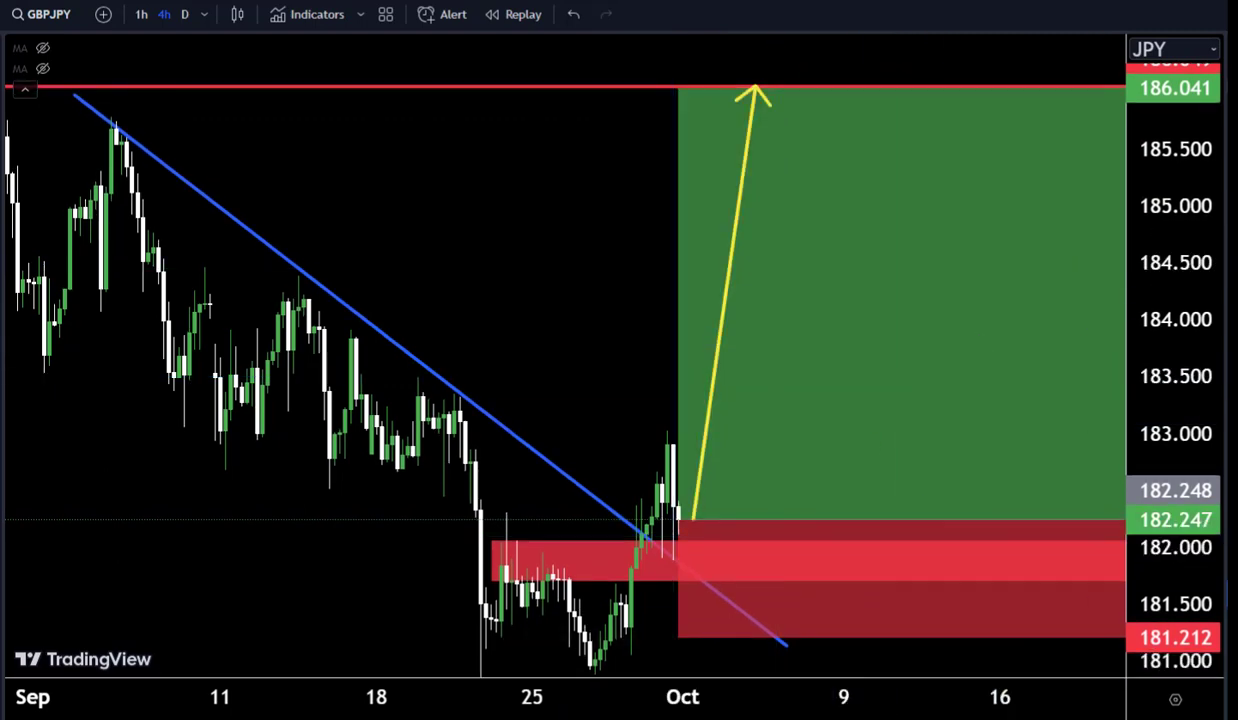
Step: Add a bold size-40 'GBPJPY H4' text label and move it to the chart's lower left
{"action": "left_click_drag", "start_coordinate": [627, 707], "coordinate": [590, 707]}
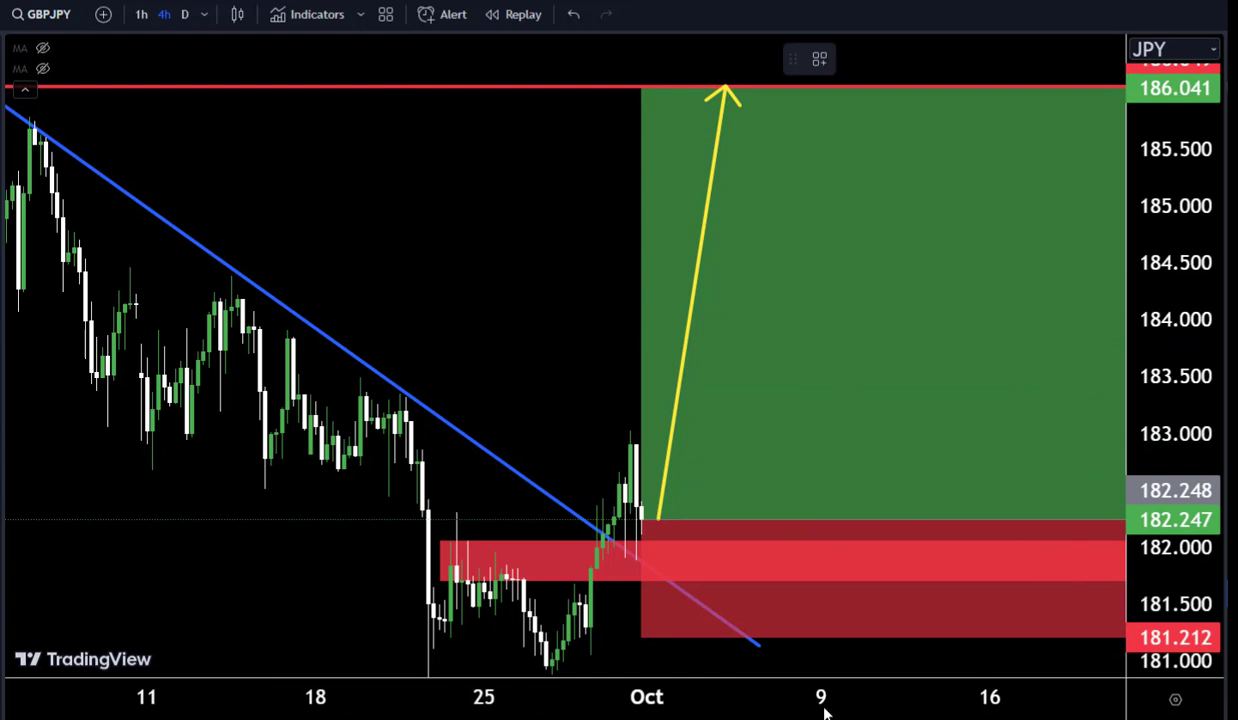
{"action": "left_click", "coordinate": [231, 600]}
{"action": "type", "text": "GBPJPY H4"}
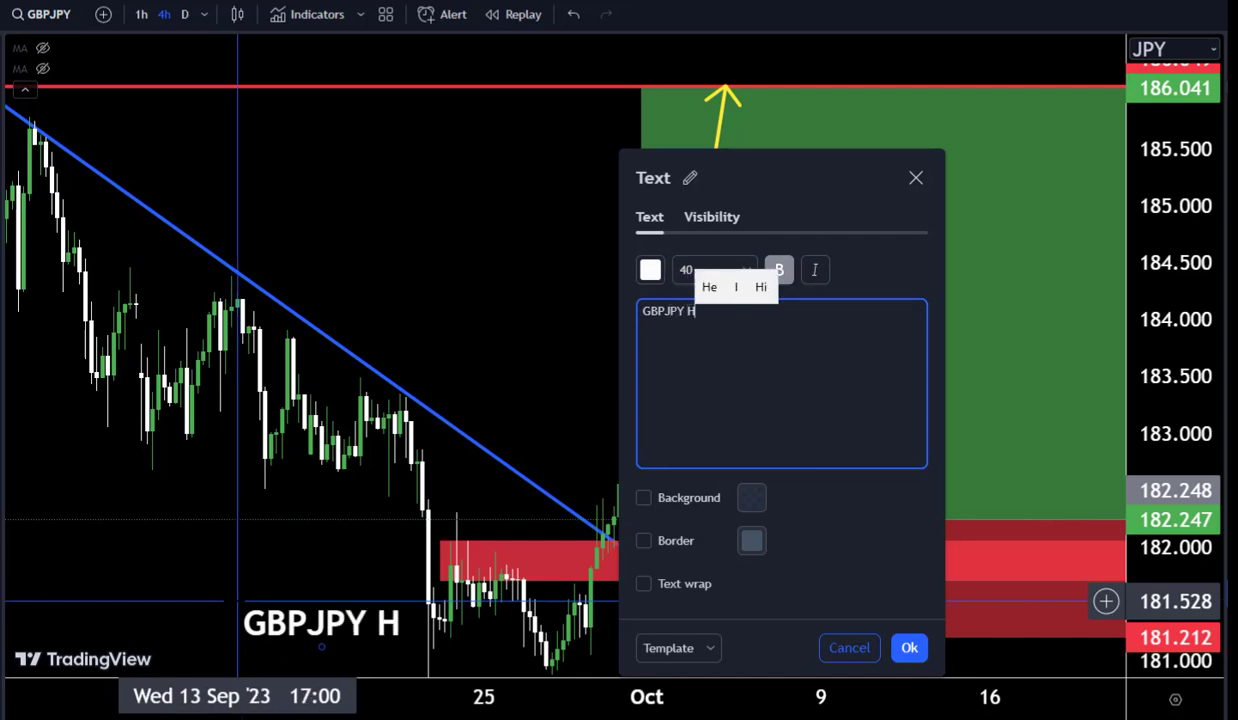
{"action": "left_click", "coordinate": [909, 648]}
{"action": "left_click_drag", "start_coordinate": [349, 620], "coordinate": [175, 580]}
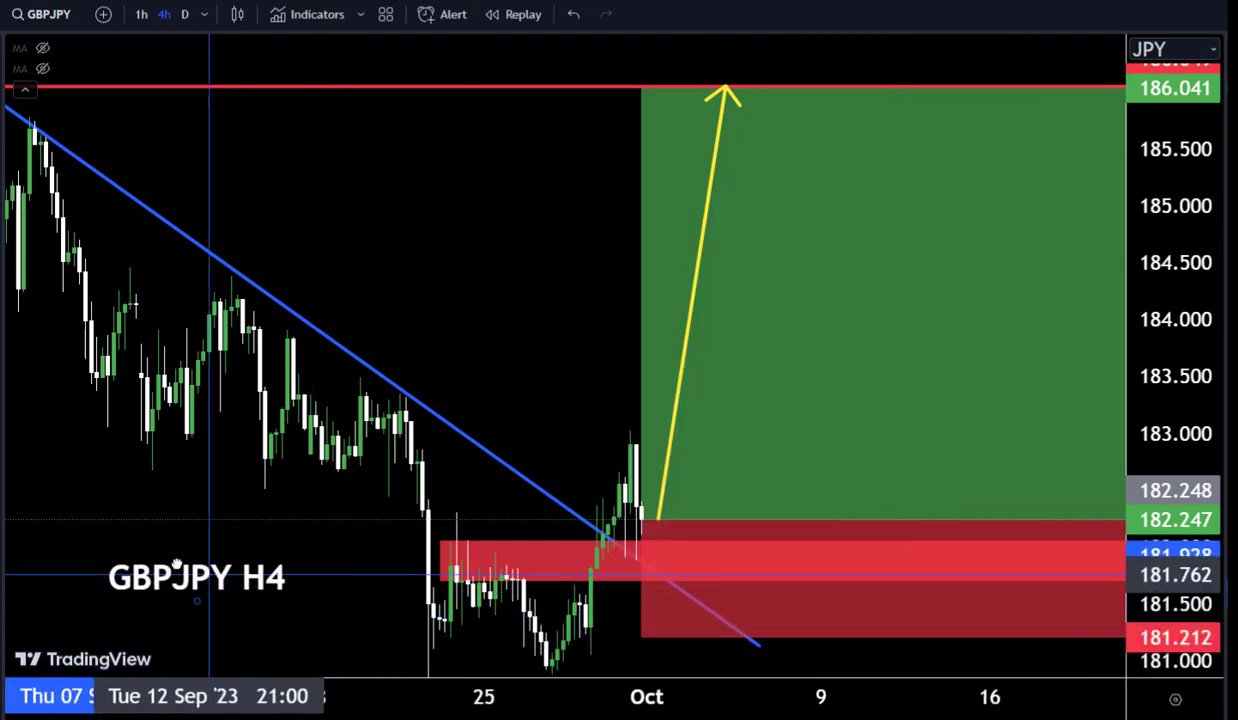
{"action": "left_click", "coordinate": [464, 368]}
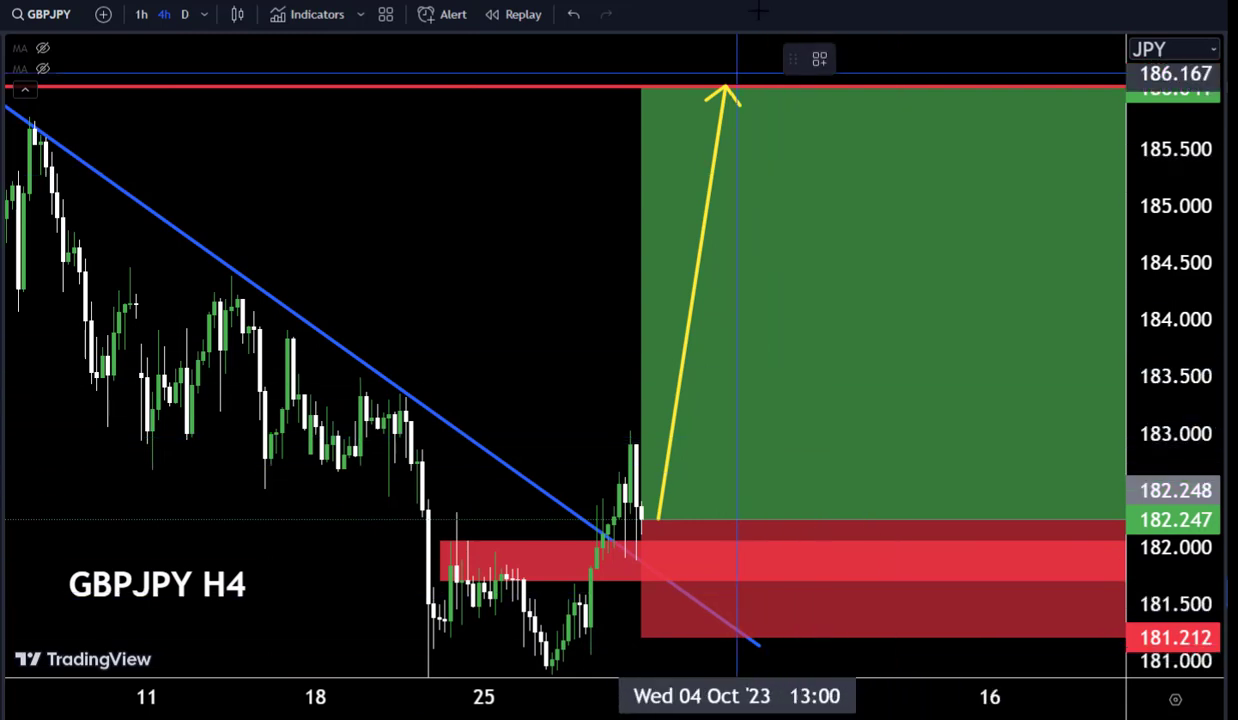
Step: Add a size-28 'TARGET' label positioned just above the arrow tip at 186.041
{"action": "left_click", "coordinate": [693, 73]}
{"action": "type", "text": "TARGET"}
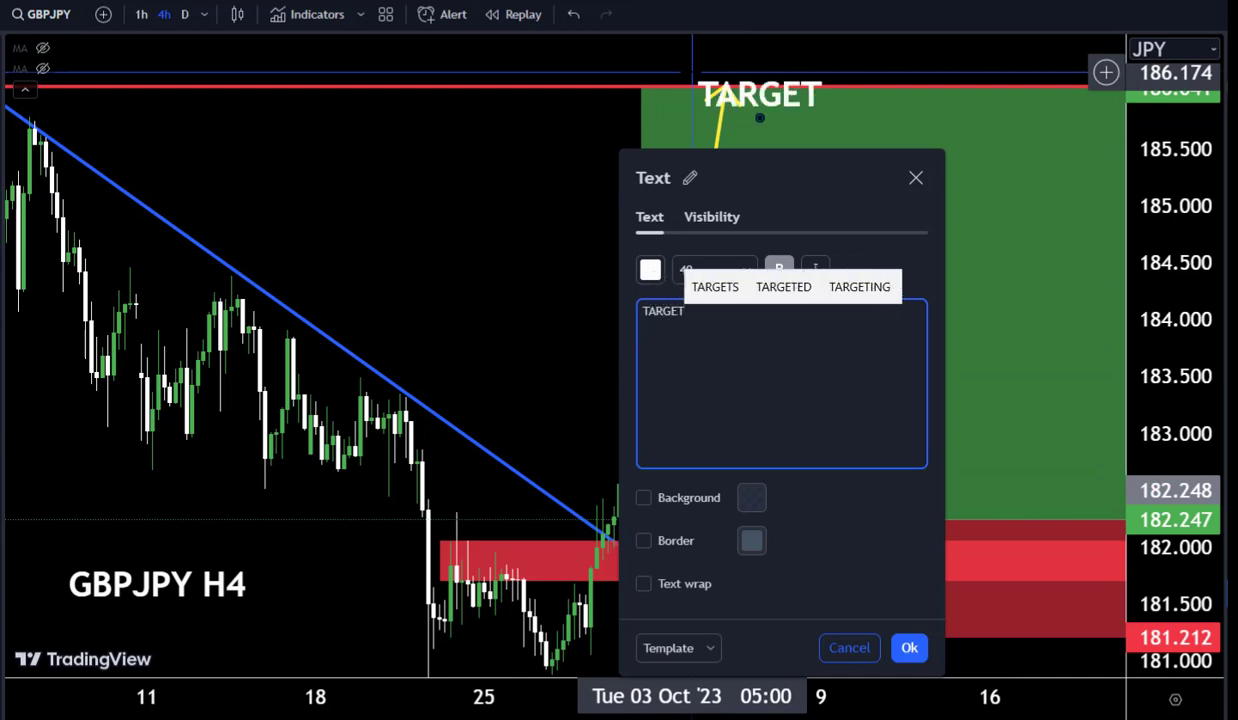
{"action": "left_click", "coordinate": [739, 269]}
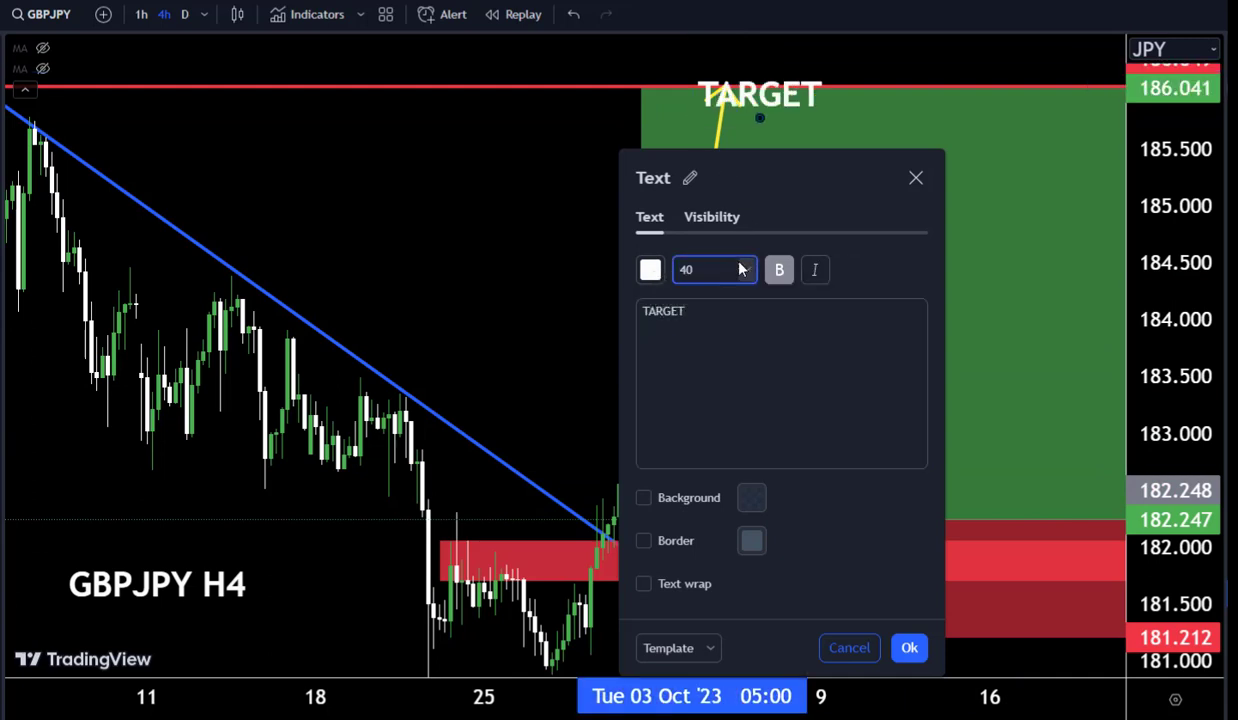
{"action": "left_click", "coordinate": [716, 497]}
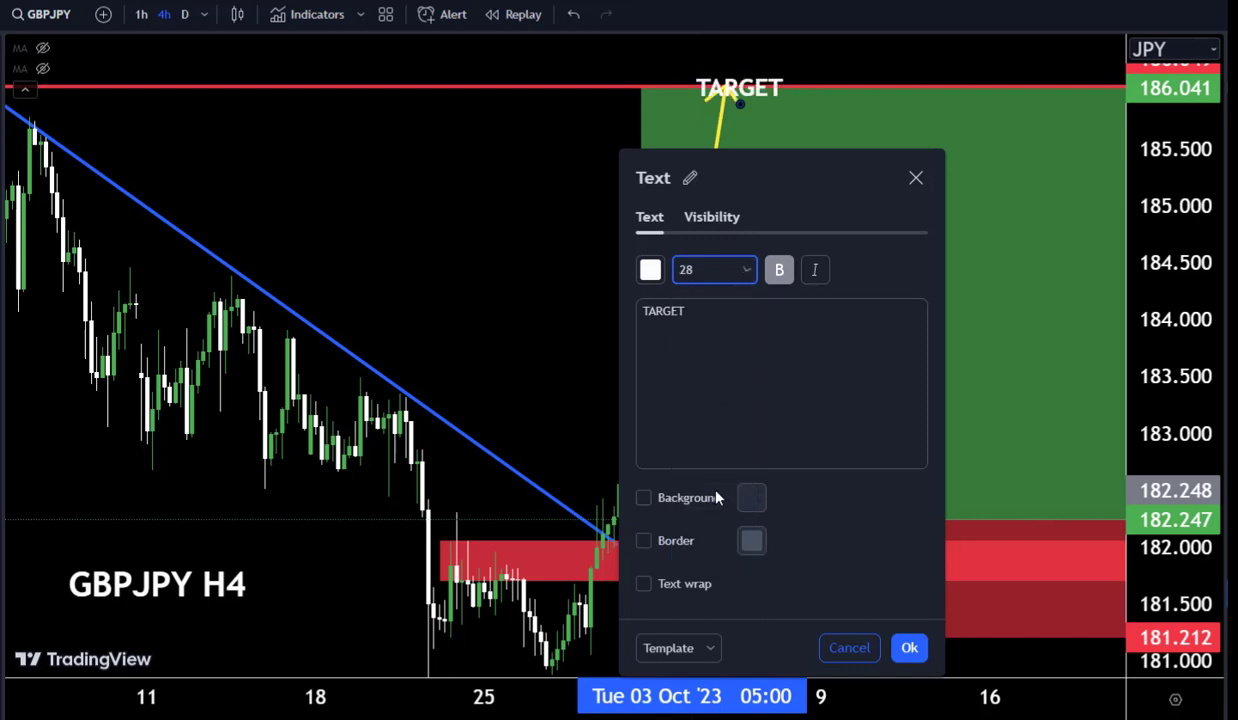
{"action": "left_click", "coordinate": [908, 648]}
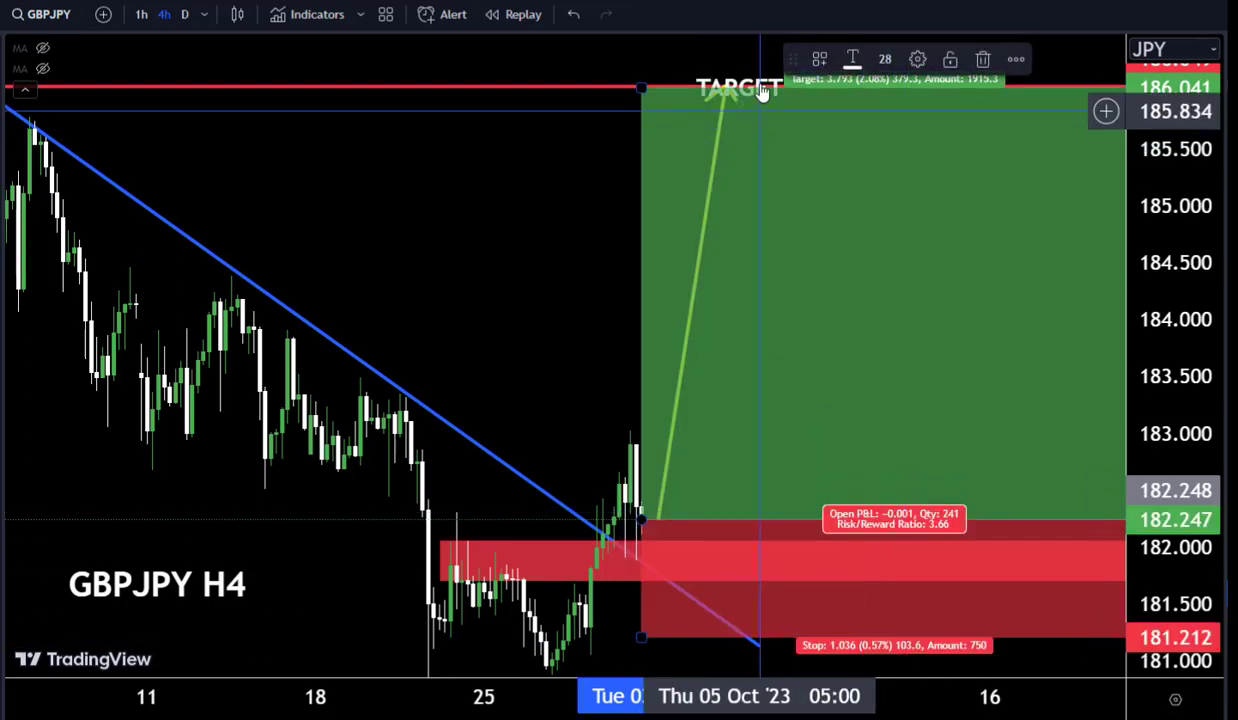
{"action": "left_click_drag", "start_coordinate": [750, 84], "coordinate": [750, 60]}
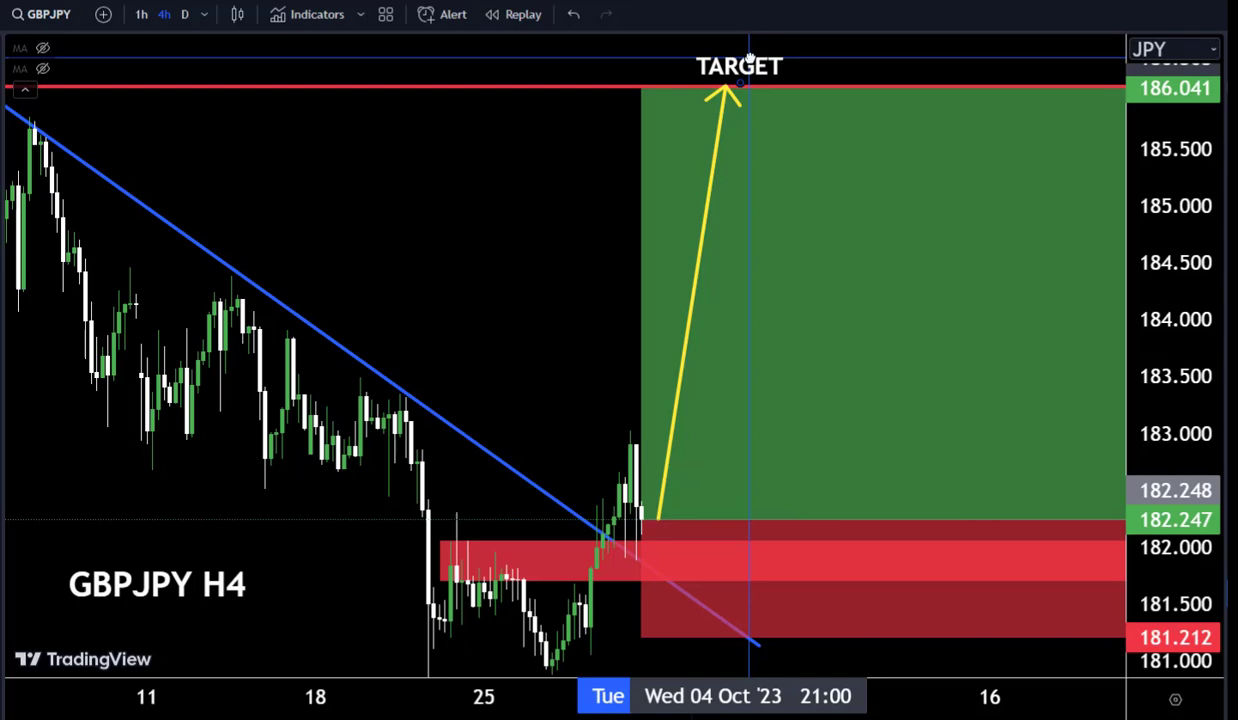
{"action": "left_click", "coordinate": [597, 182]}
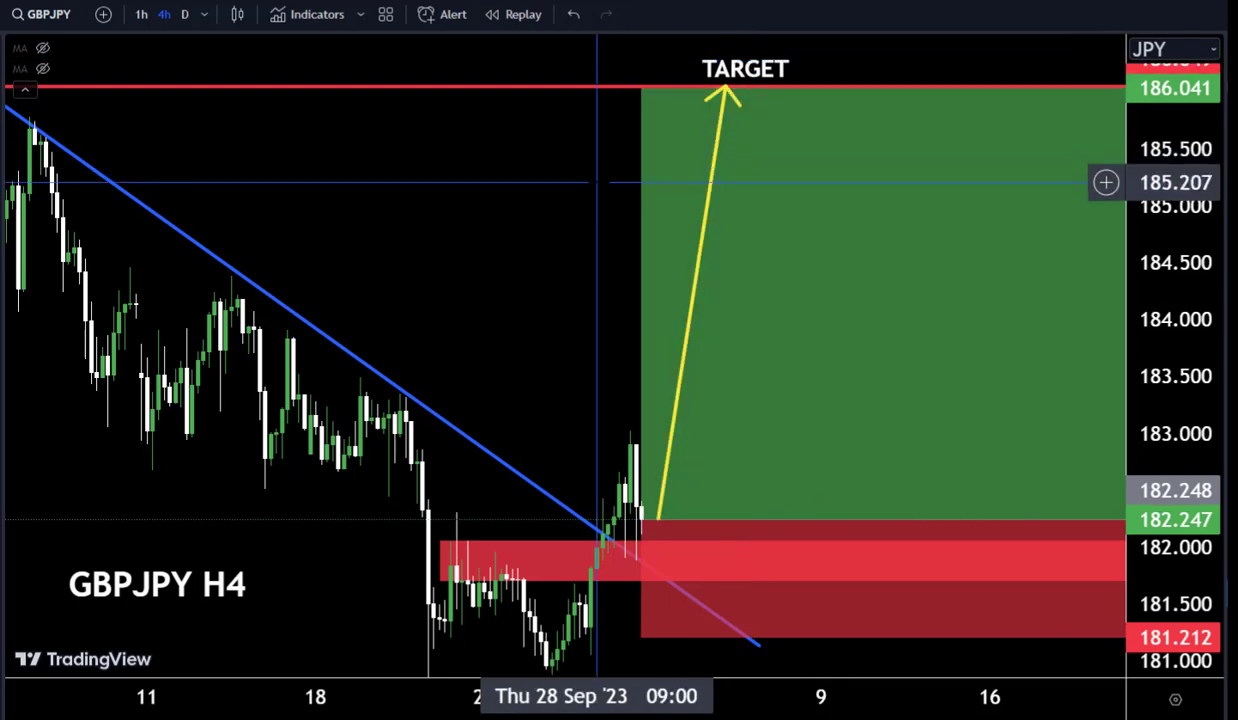
Step: Pan the chart to earlier candles and shift the 'GBPJPY H4' label further left
{"action": "left_click_drag", "start_coordinate": [597, 182], "coordinate": [668, 180]}
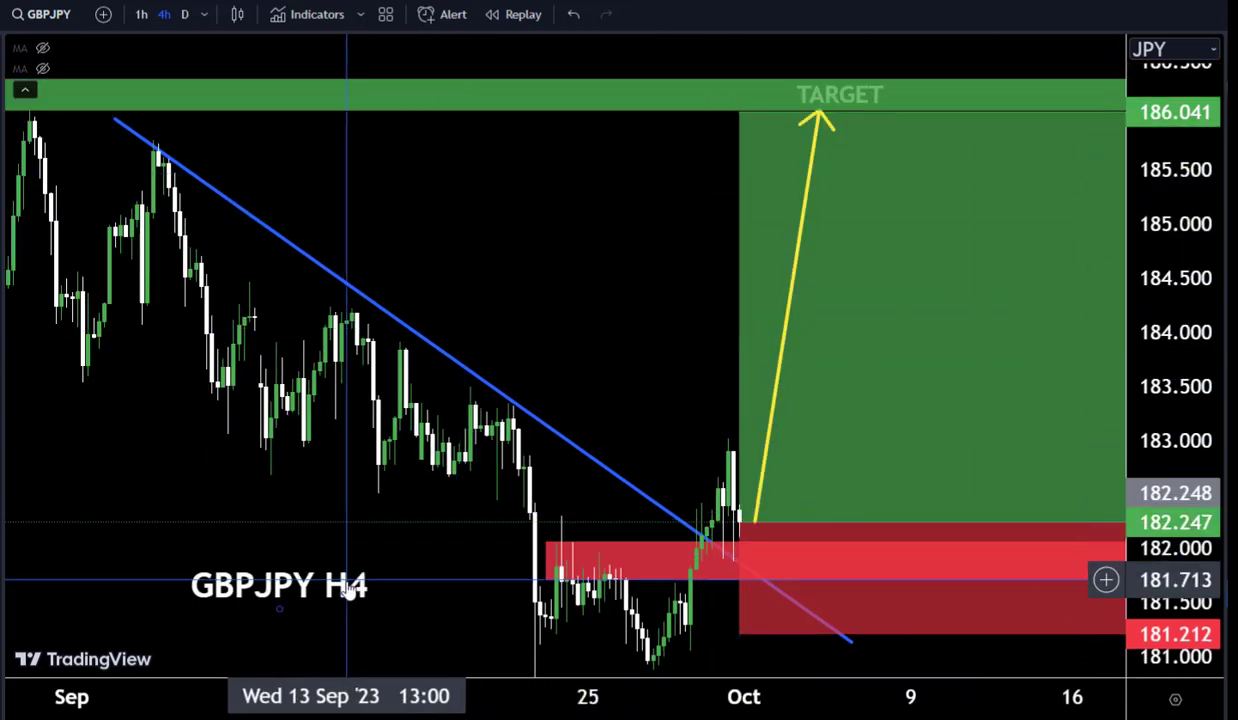
{"action": "left_click_drag", "start_coordinate": [355, 577], "coordinate": [245, 590]}
{"action": "left_click", "coordinate": [190, 481]}
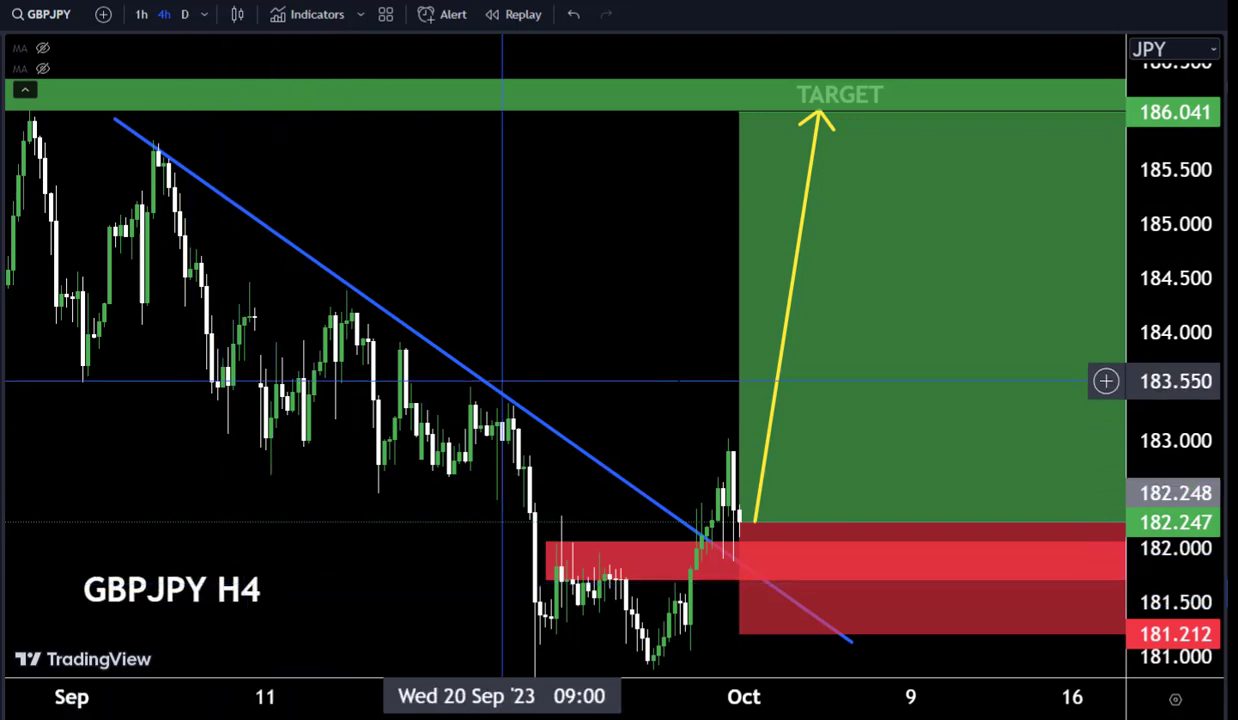
{"action": "left_click", "coordinate": [751, 529]}
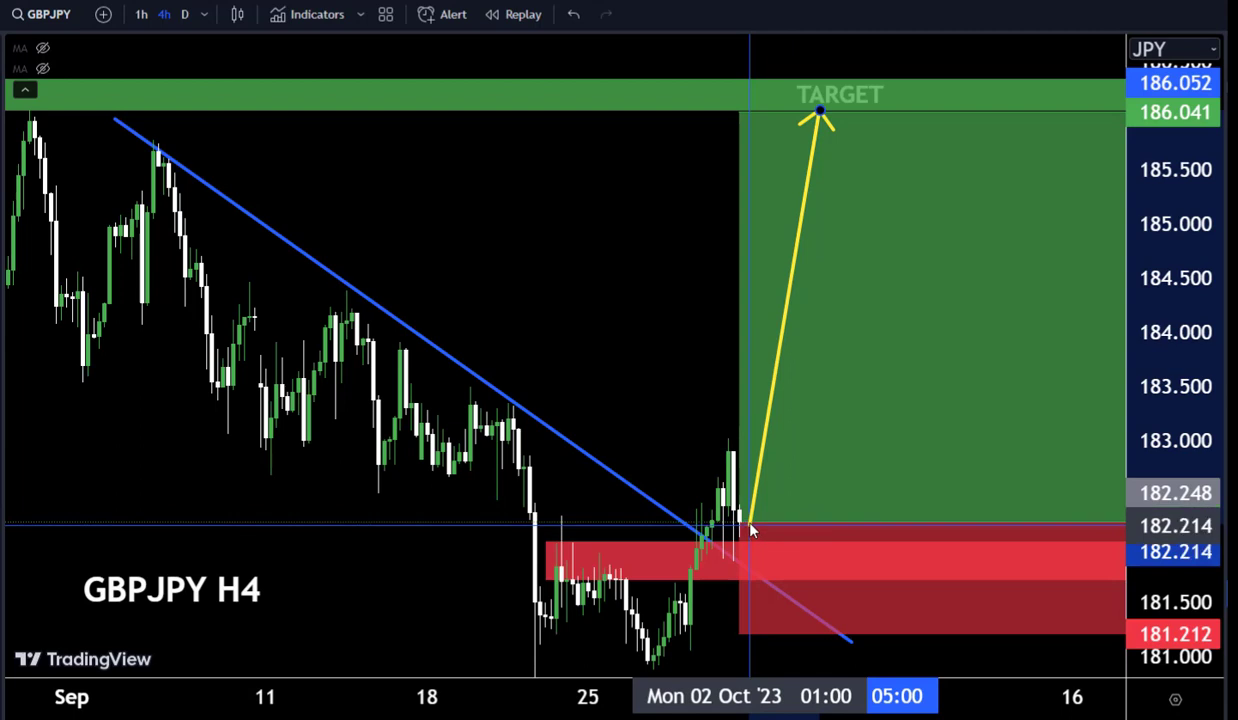
{"action": "left_click", "coordinate": [690, 346]}
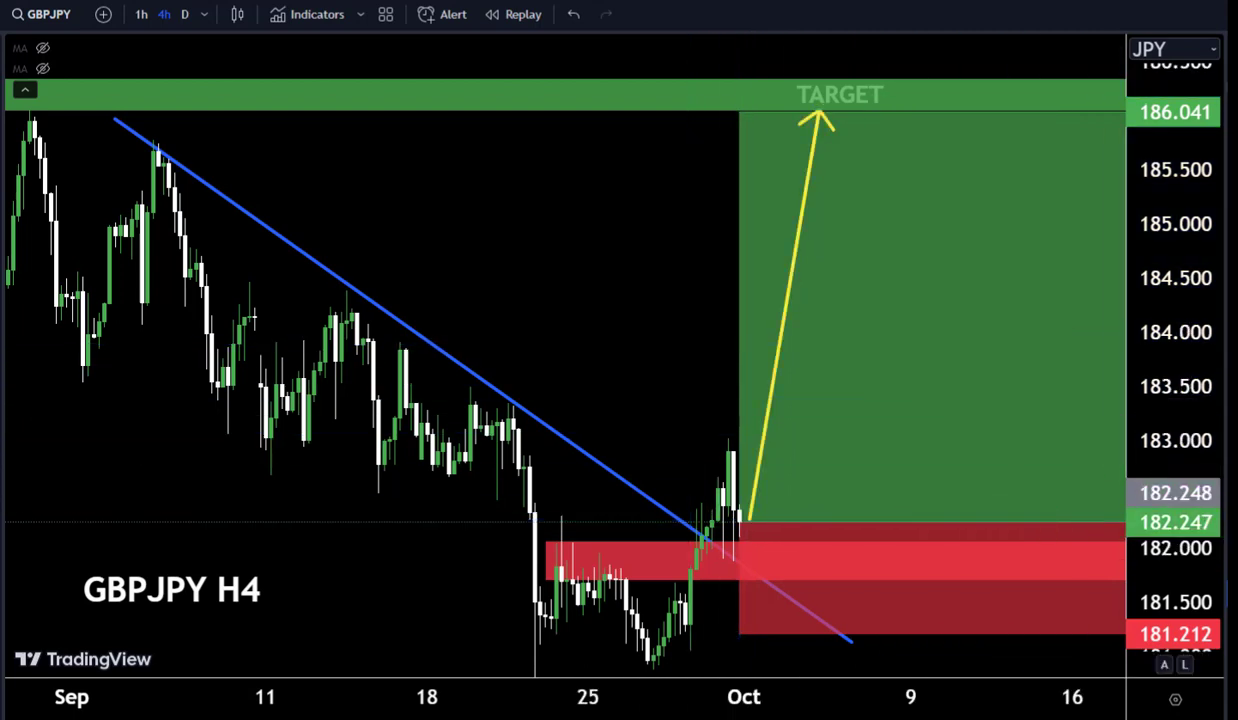